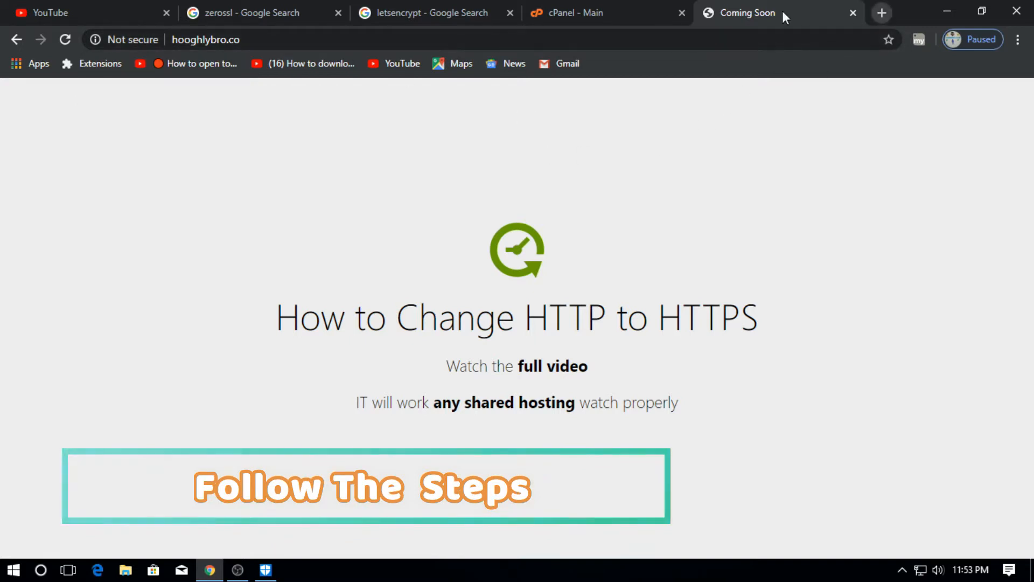
Step: Search Google for zerossl and open the ZeroSSL website from the results
left_click(246, 12)
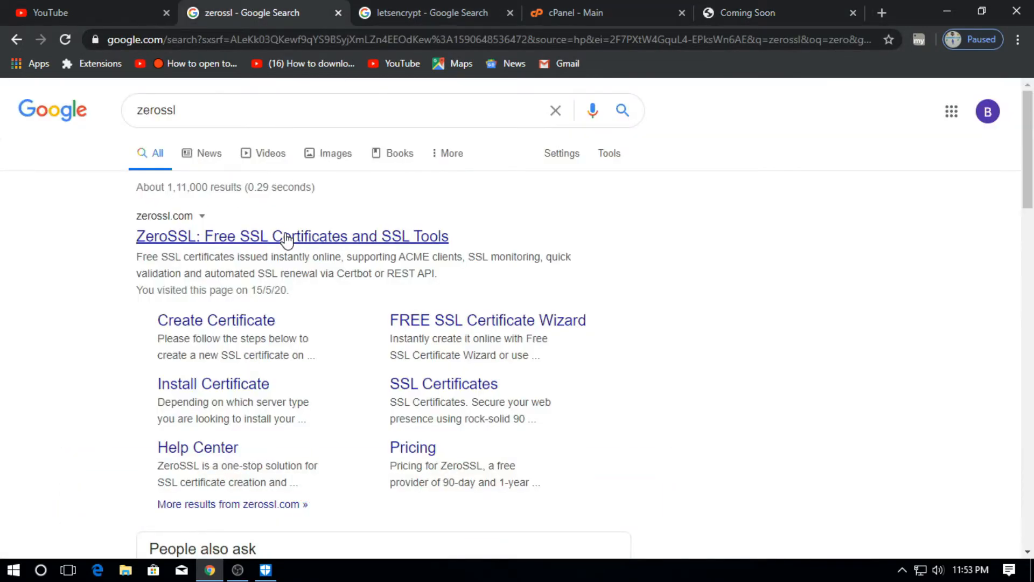
left_click(151, 109)
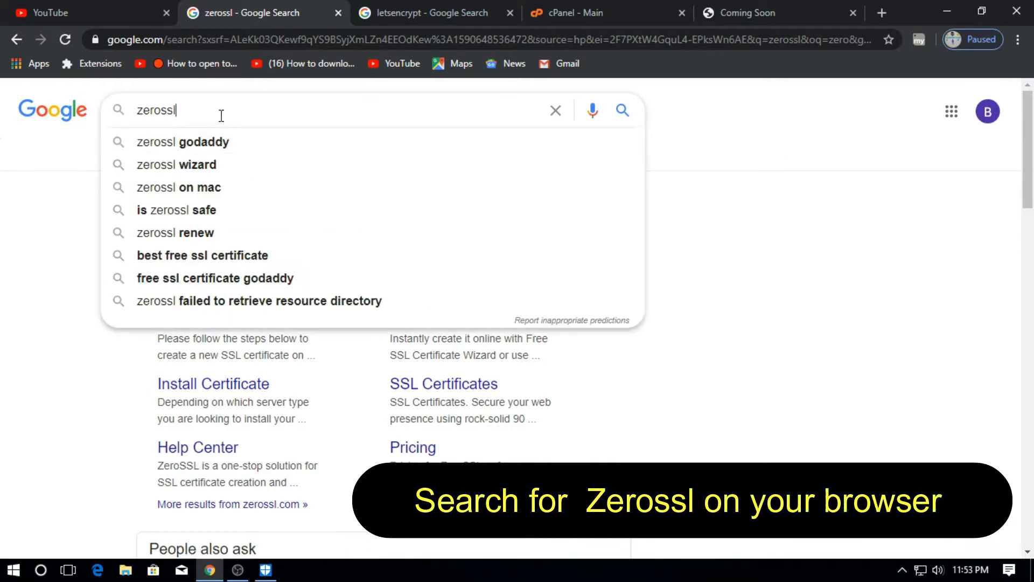
key("Return")
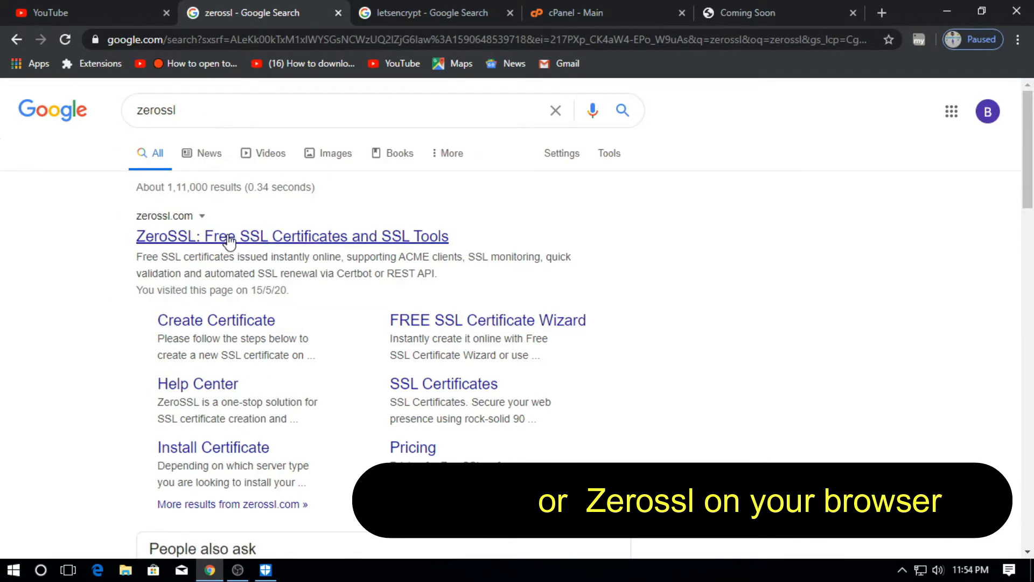
left_click(232, 236)
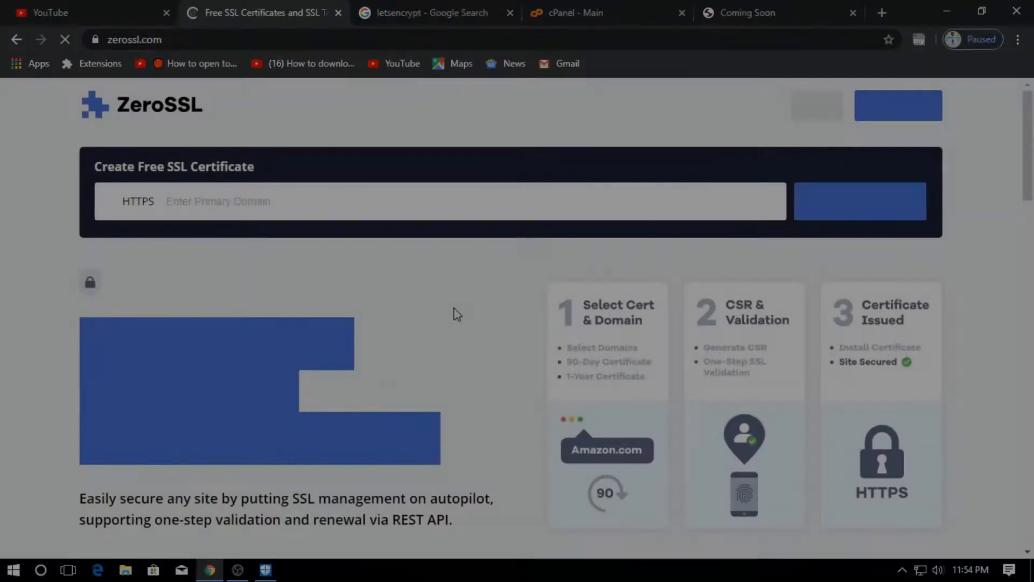
Step: Look over the ZeroSSL home page and open the free SSL sign-up form
scroll(451, 317, "down", 2)
scroll(451, 322, "down", 4)
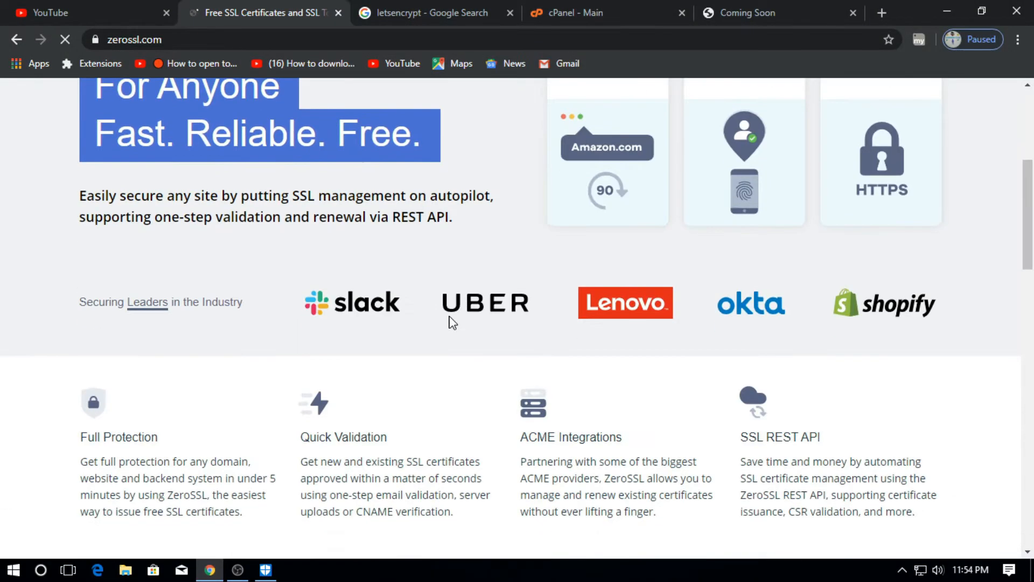
scroll(451, 322, "up", 6)
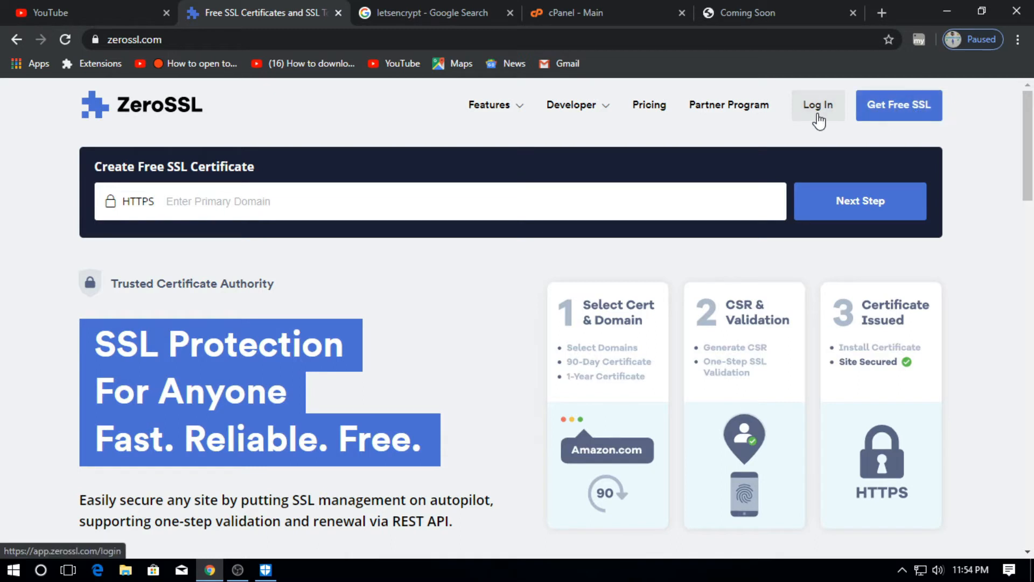
left_click(906, 111)
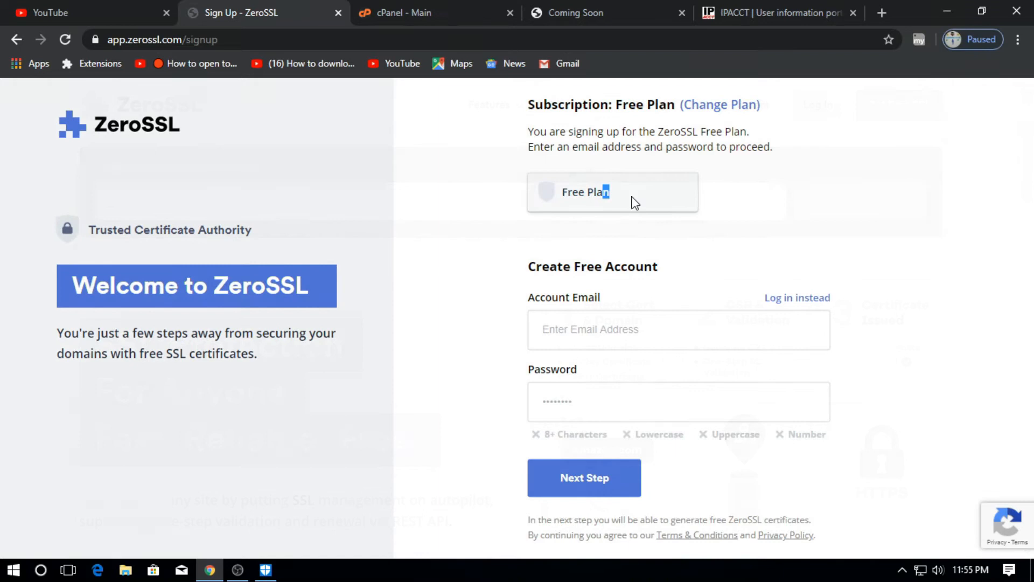
Step: Sign up for the ZeroSSL Free Plan with the account email and password, and dismiss the browser's offer to save the password
left_click_drag(716, 275, 546, 265)
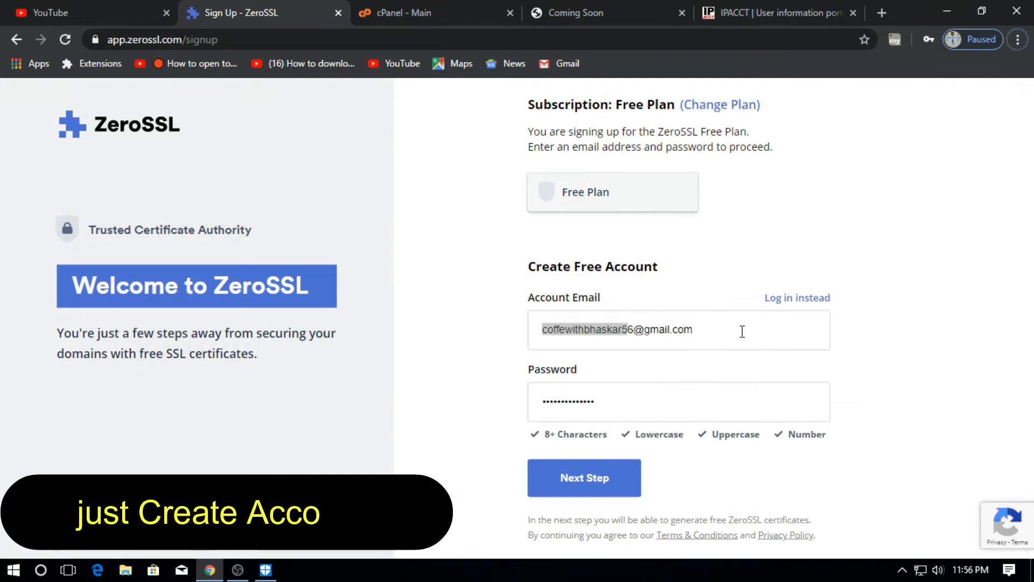
left_click_drag(741, 330, 530, 334)
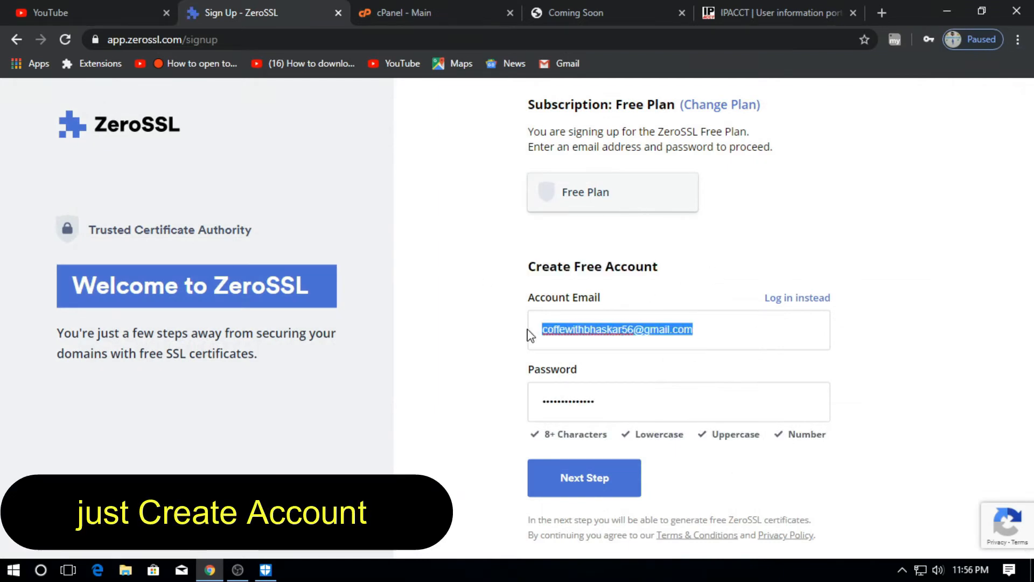
left_click(604, 474)
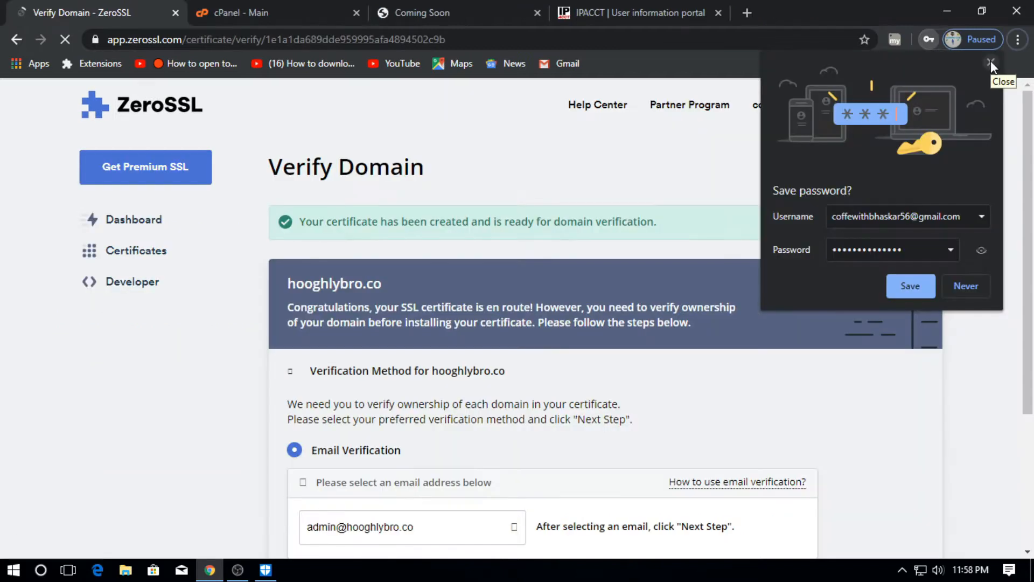
left_click(991, 60)
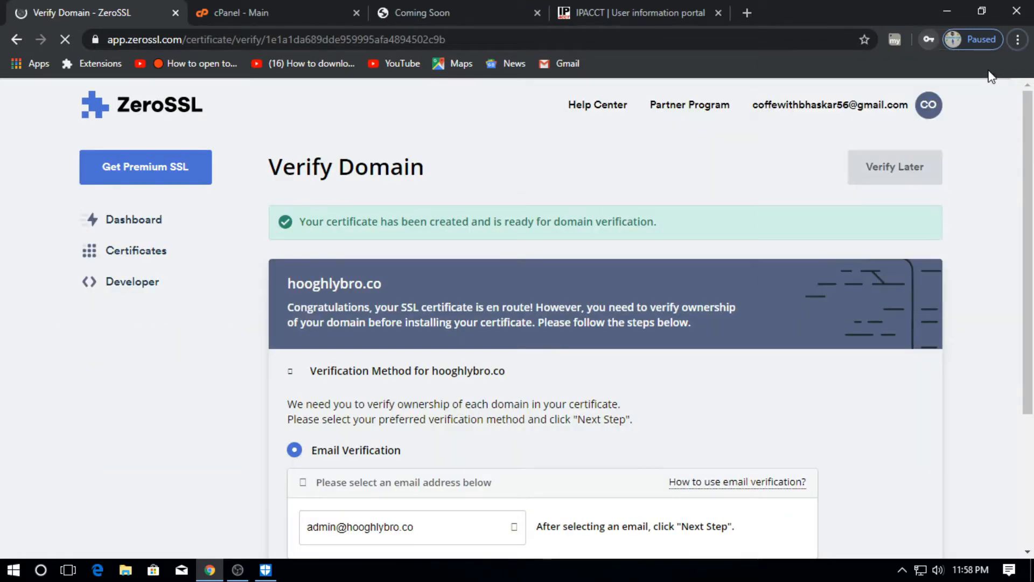
Step: Choose HTTP File Upload as the verification method for hooghlybro.co
left_click_drag(321, 222, 570, 223)
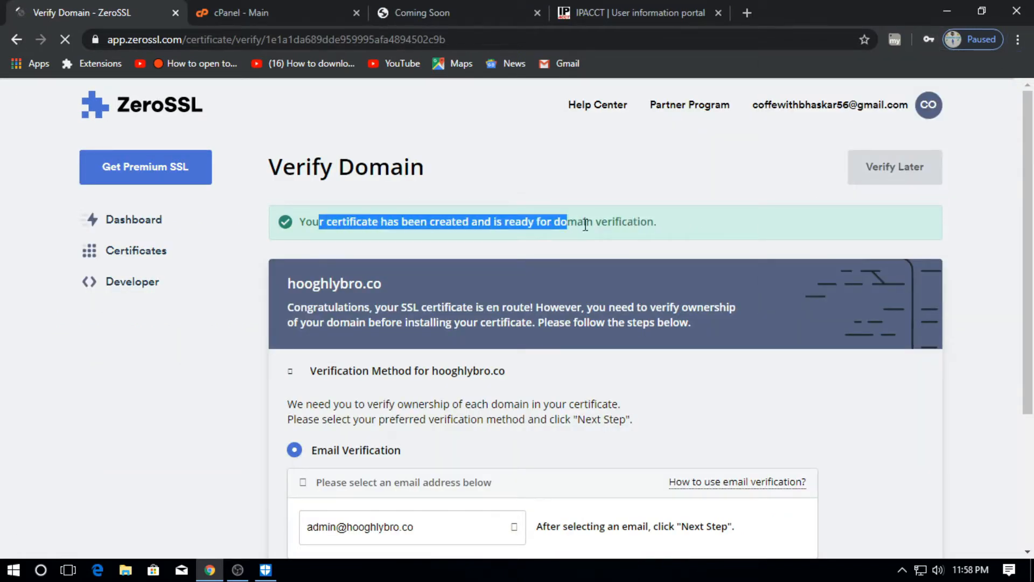
scroll(657, 234, "down", 3)
scroll(473, 332, "down", 1)
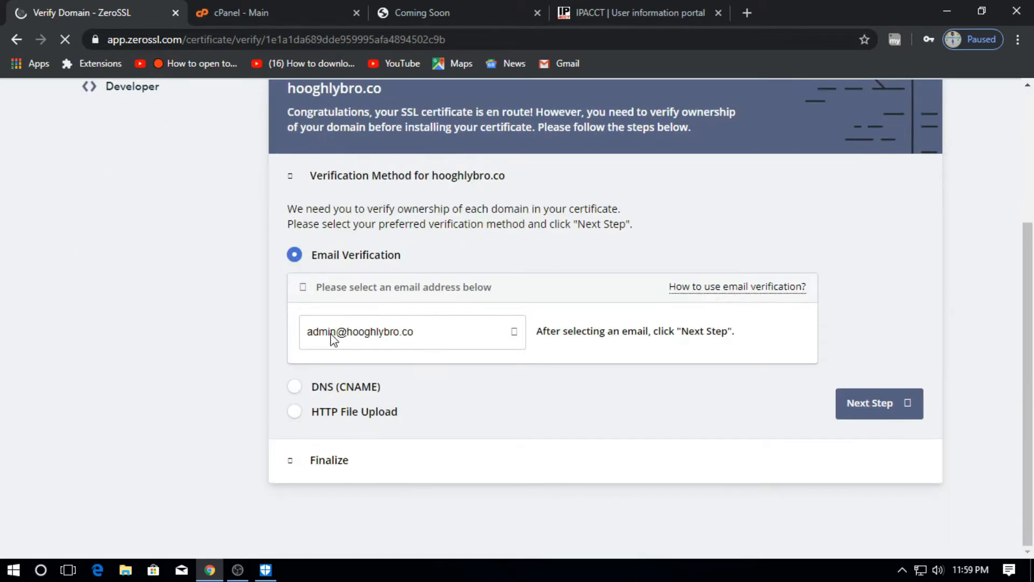
left_click(295, 412)
scroll(294, 302, "down", 2)
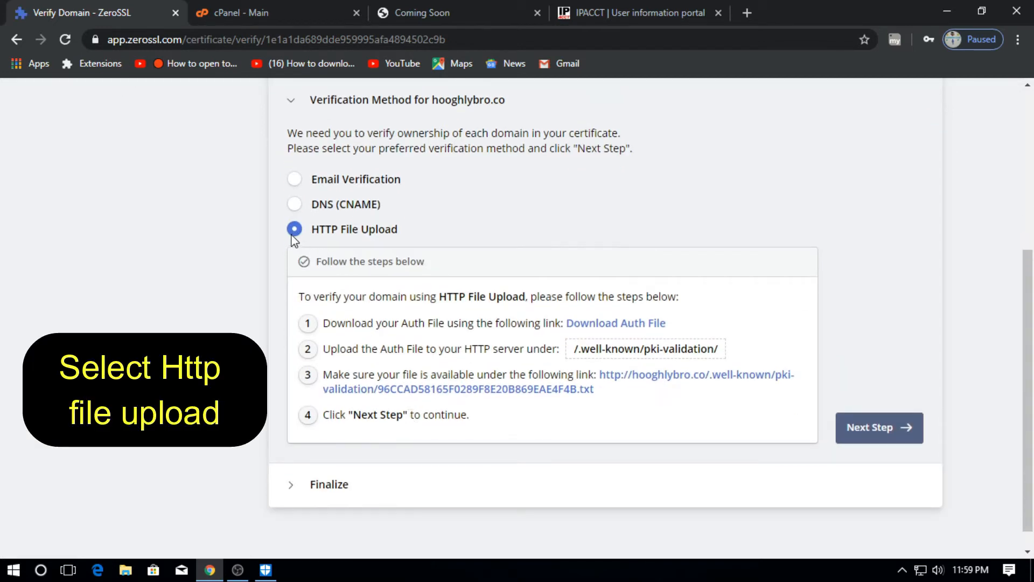
left_click_drag(397, 229, 445, 254)
left_click(470, 243)
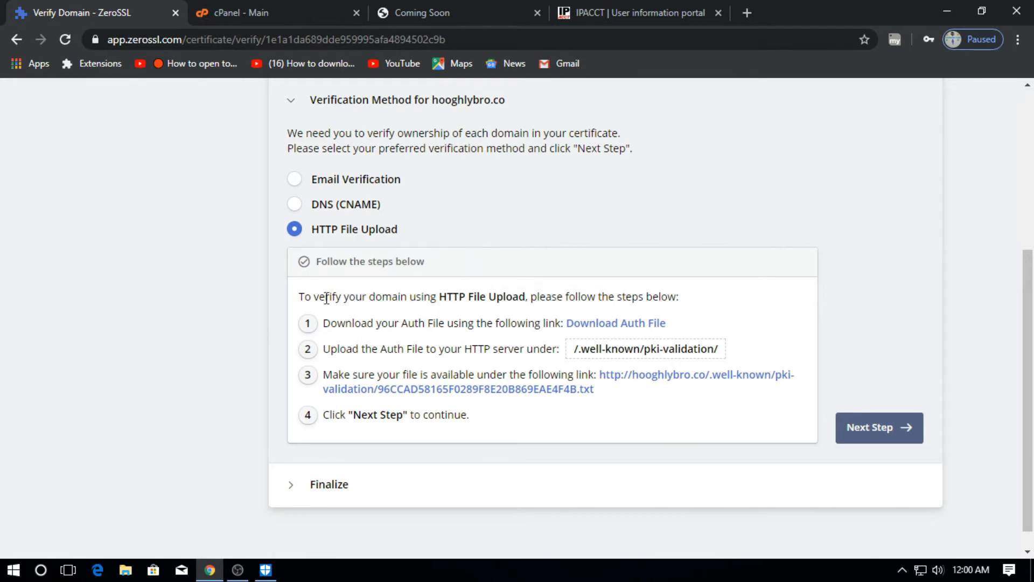
Step: Download the Auth File for hooghlybro.co and review the server path it must be uploaded to
left_click_drag(406, 300, 549, 299)
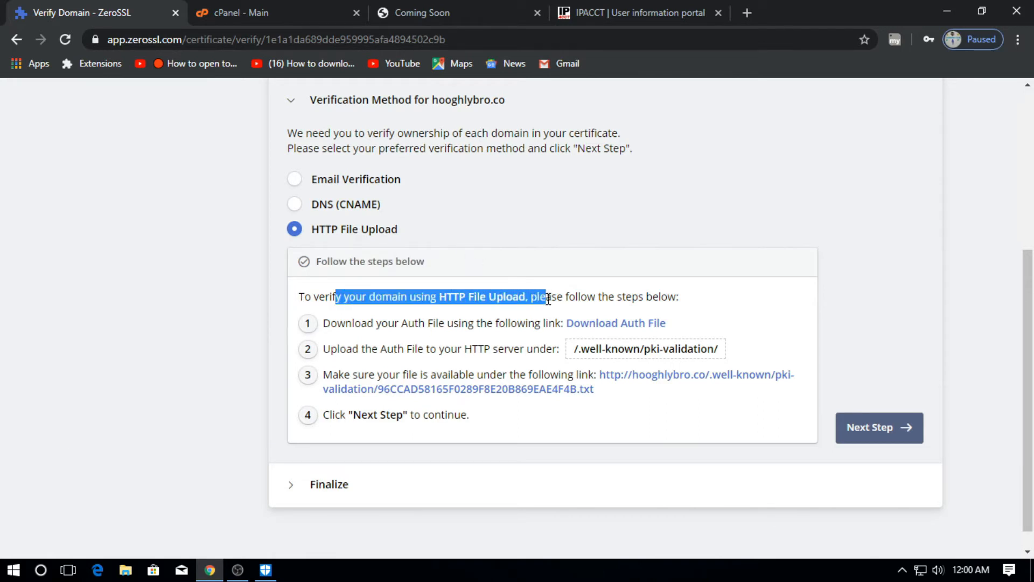
left_click(597, 326)
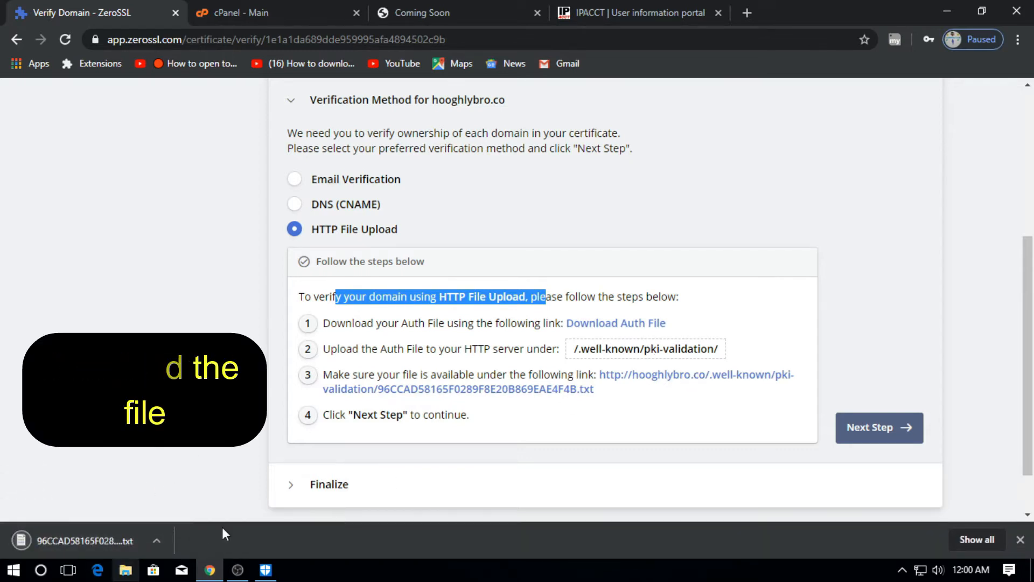
left_click_drag(577, 349, 716, 348)
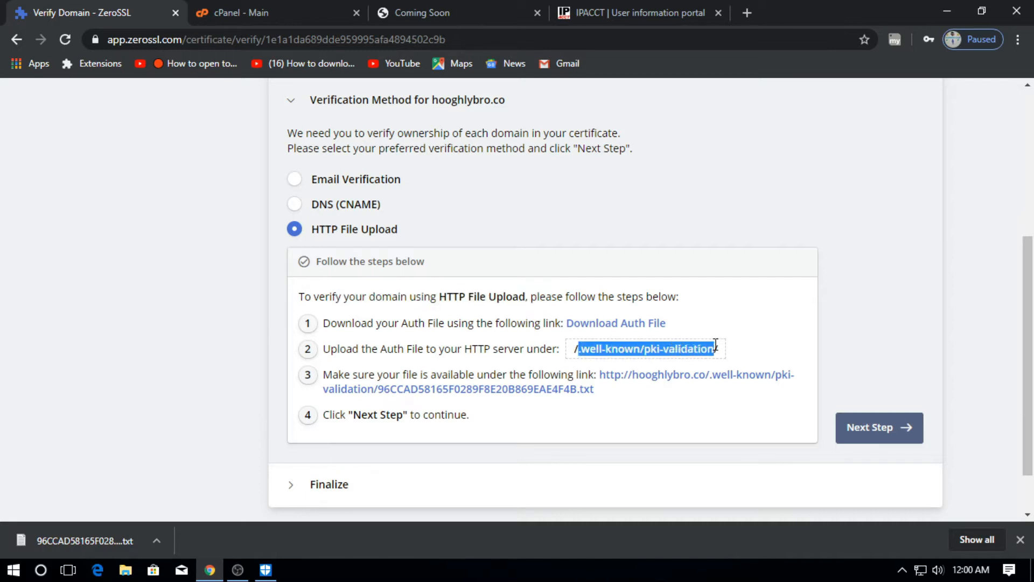
left_click_drag(362, 349, 555, 351)
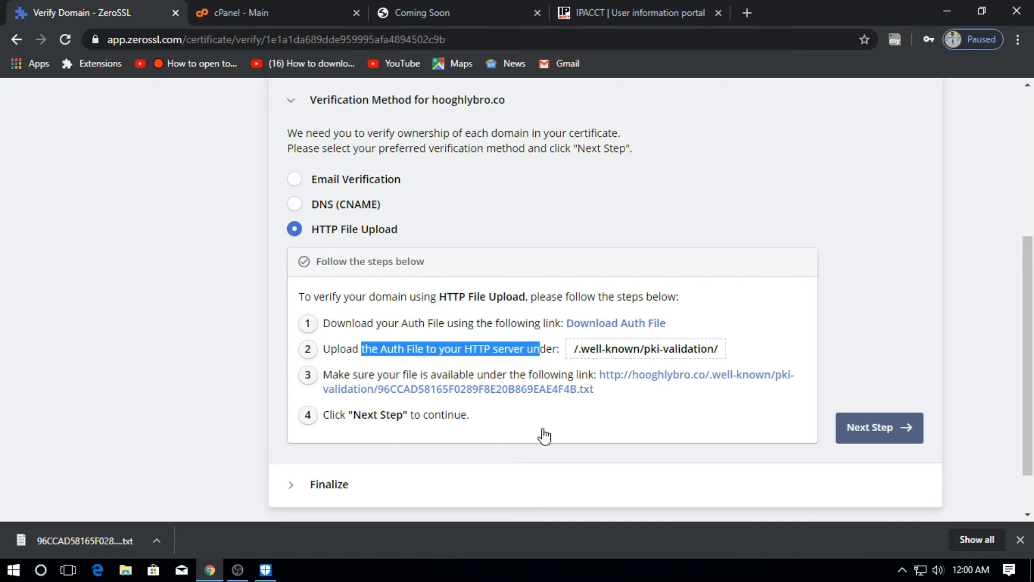
Step: Switch to cPanel and open the public_html folder in File Manager
left_click(347, 7)
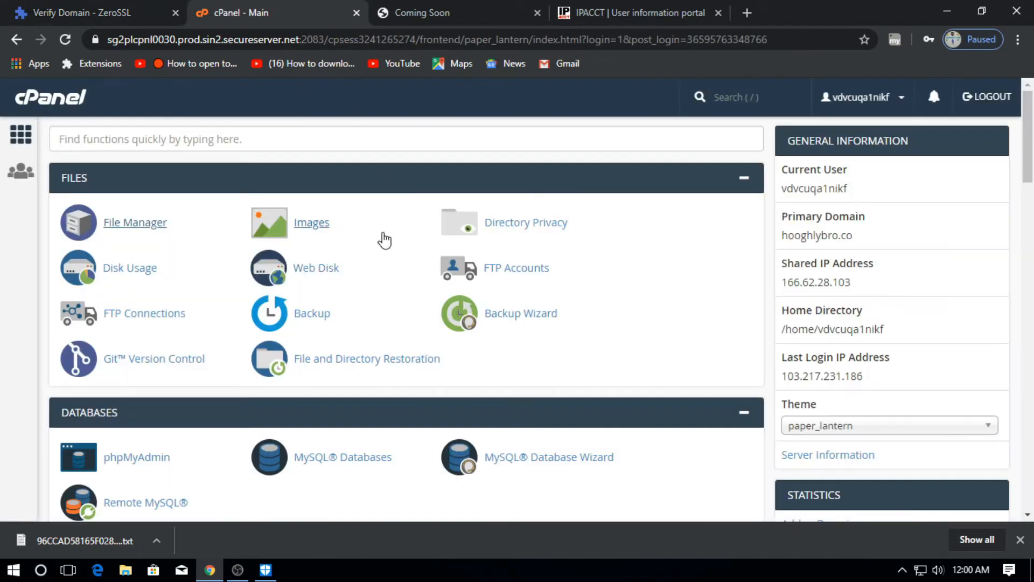
left_click(146, 235)
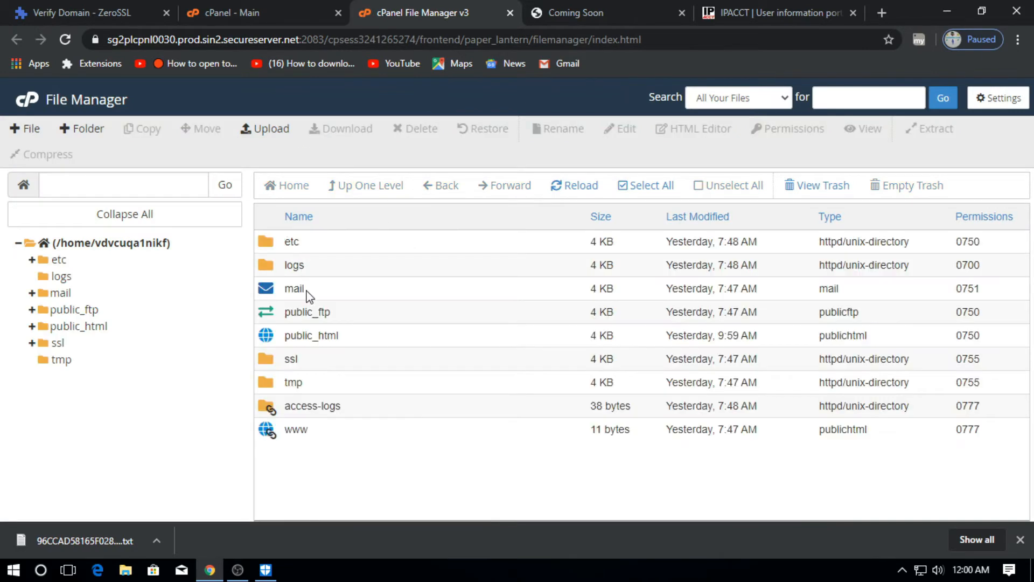
double_click(379, 338)
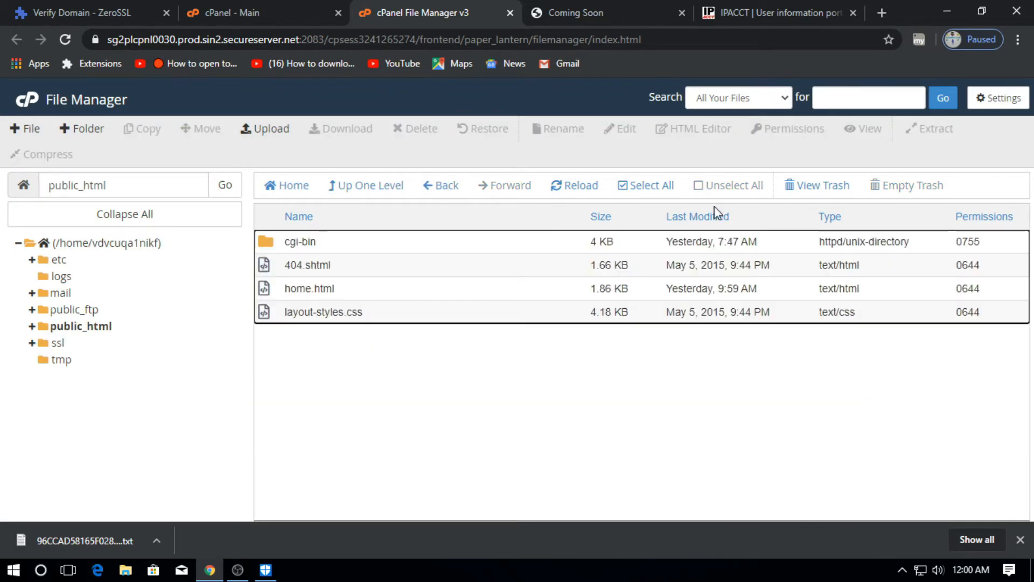
Step: Enable Show Hidden Files (dotfiles) in the File Manager preferences and save them
left_click(981, 103)
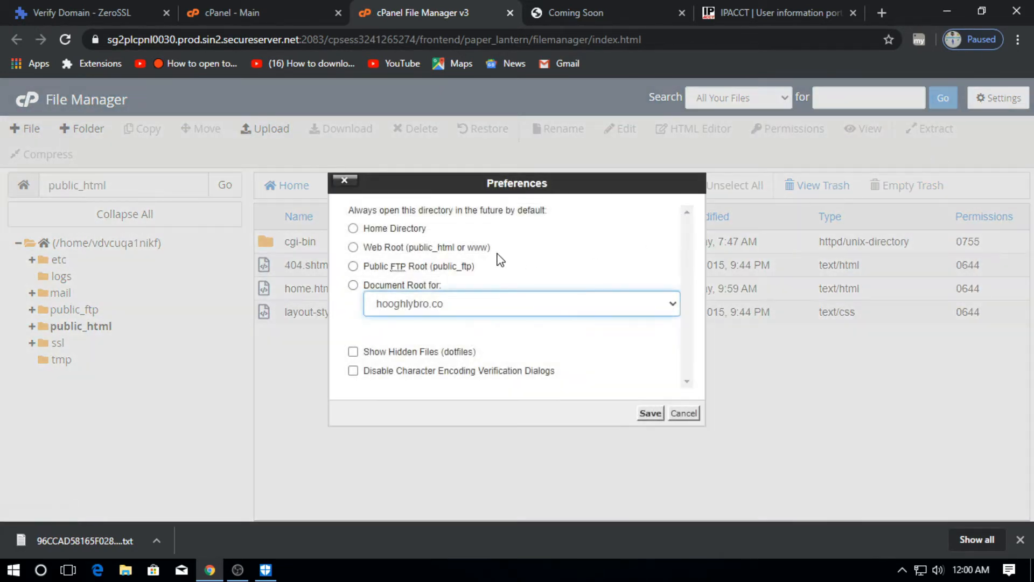
left_click(353, 352)
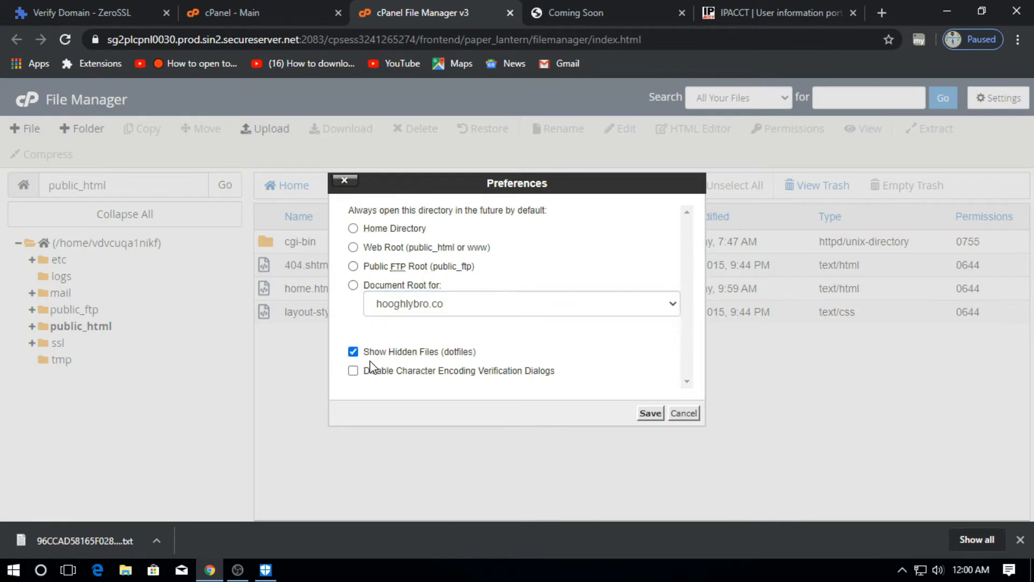
left_click(649, 412)
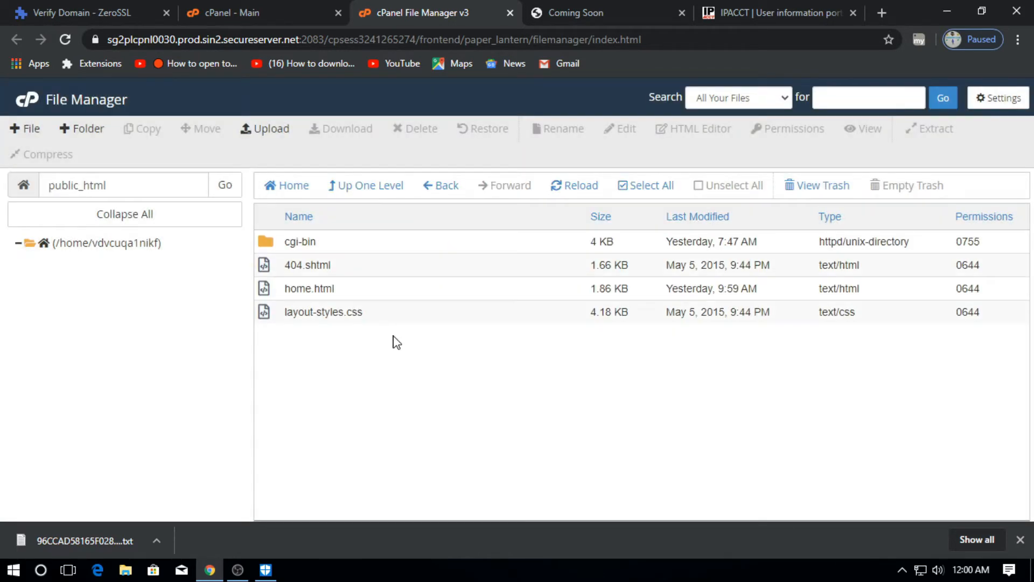
Step: Create a folder named .well-known in public_html, copying the name from the ZeroSSL upload path
key("ctrl+plus")
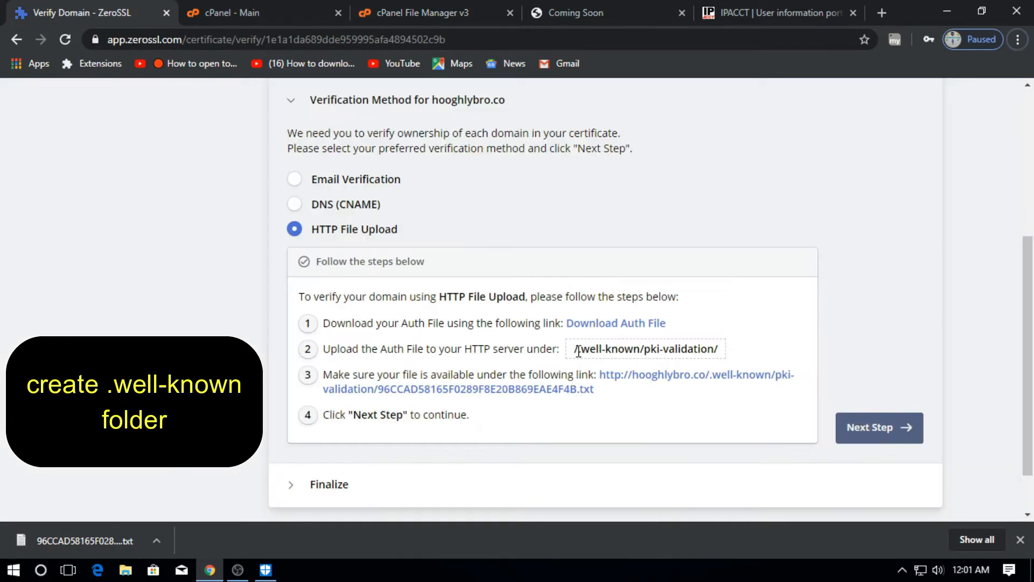
left_click_drag(579, 351, 641, 351)
right_click(629, 349)
left_click(654, 358)
left_click(412, 6)
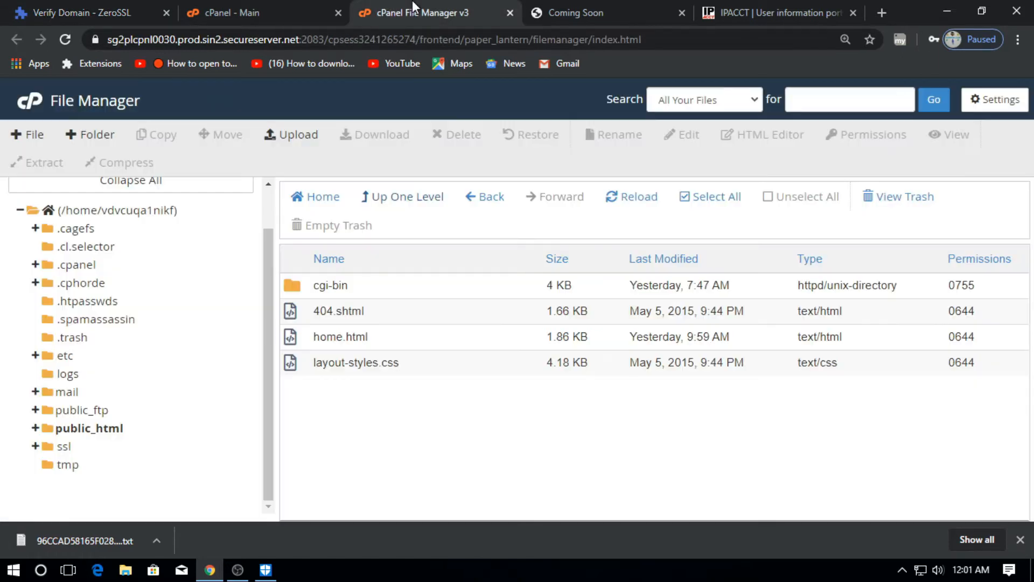
left_click(89, 135)
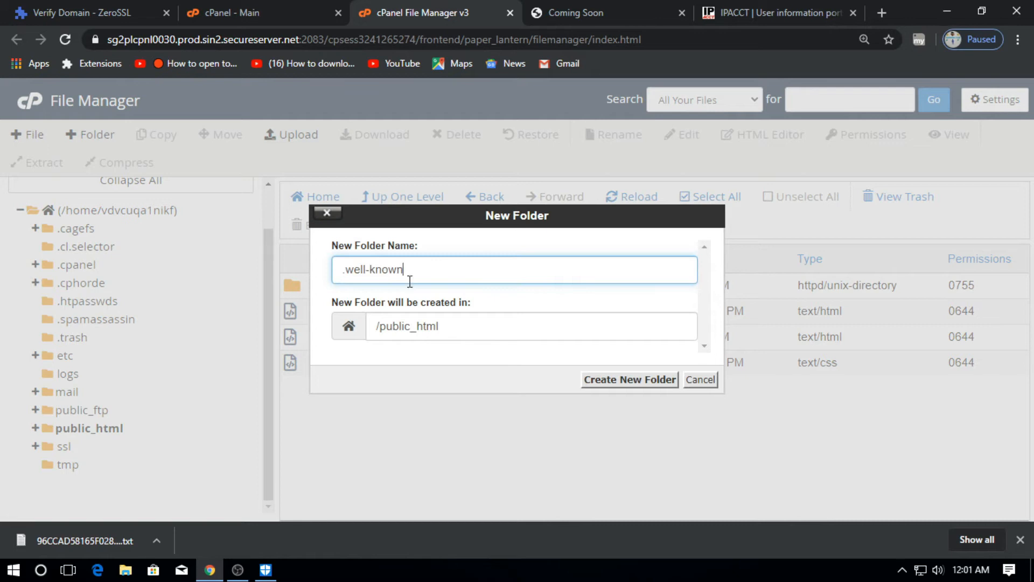
left_click(625, 381)
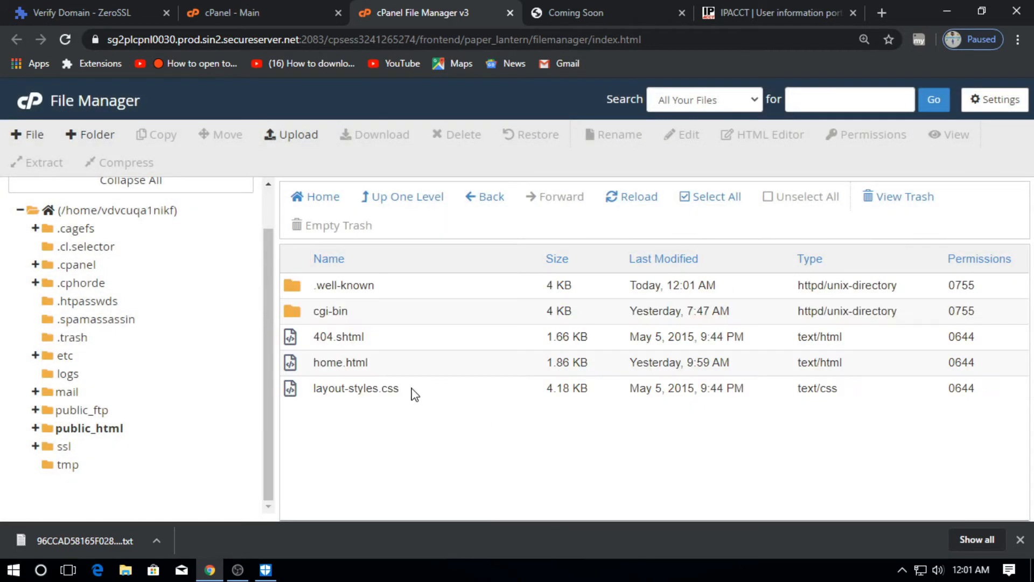
Step: Open the .well-known folder, and copy the folder name pki-validation from the ZeroSSL upload path
double_click(413, 291)
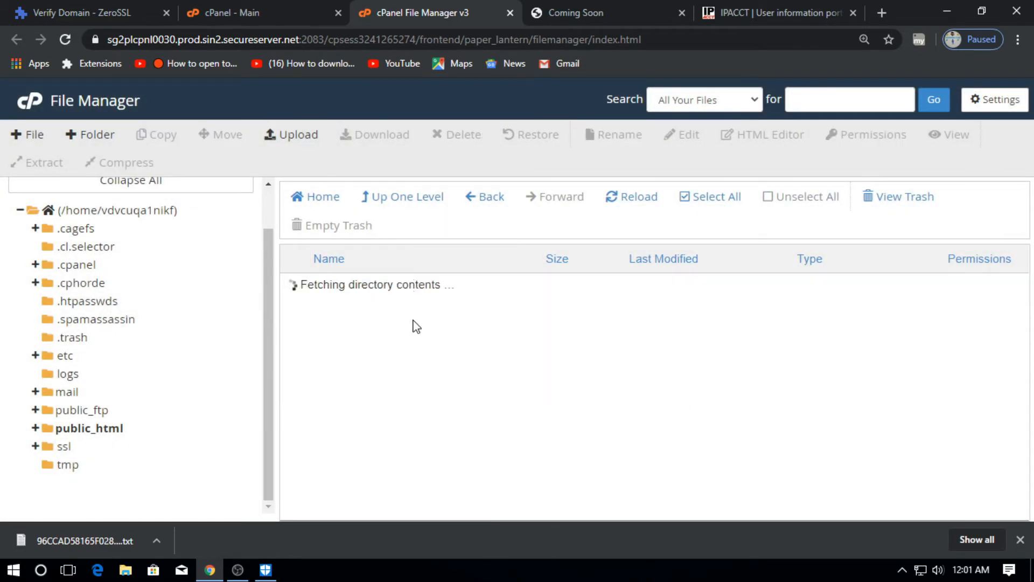
left_click(80, 13)
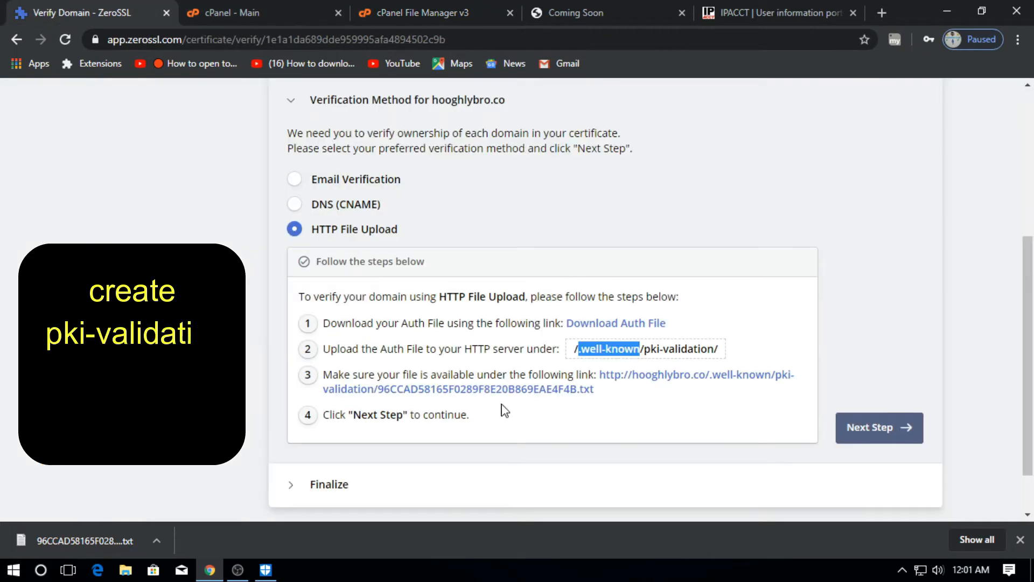
left_click(647, 351)
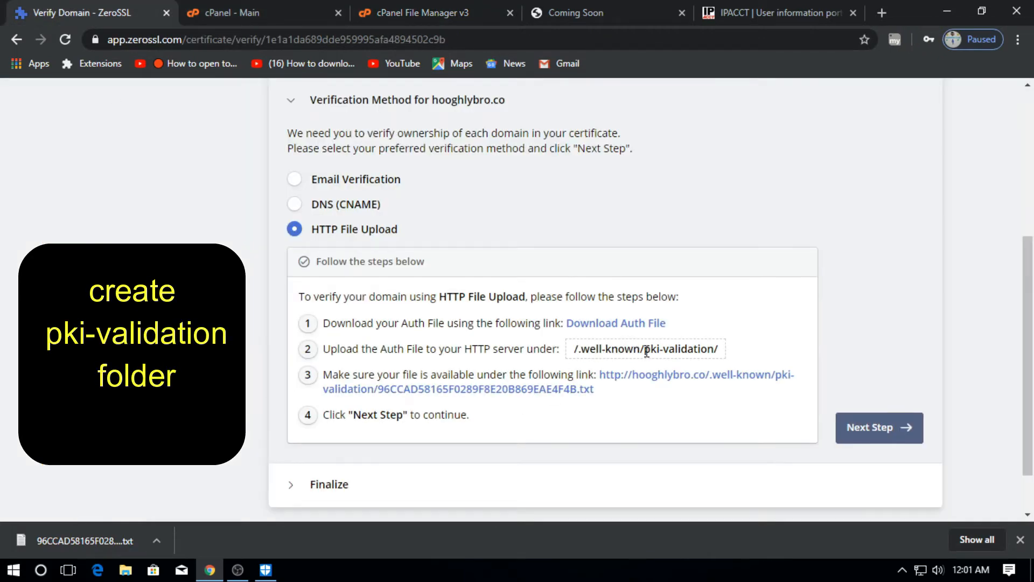
right_click(715, 349)
left_click(716, 358)
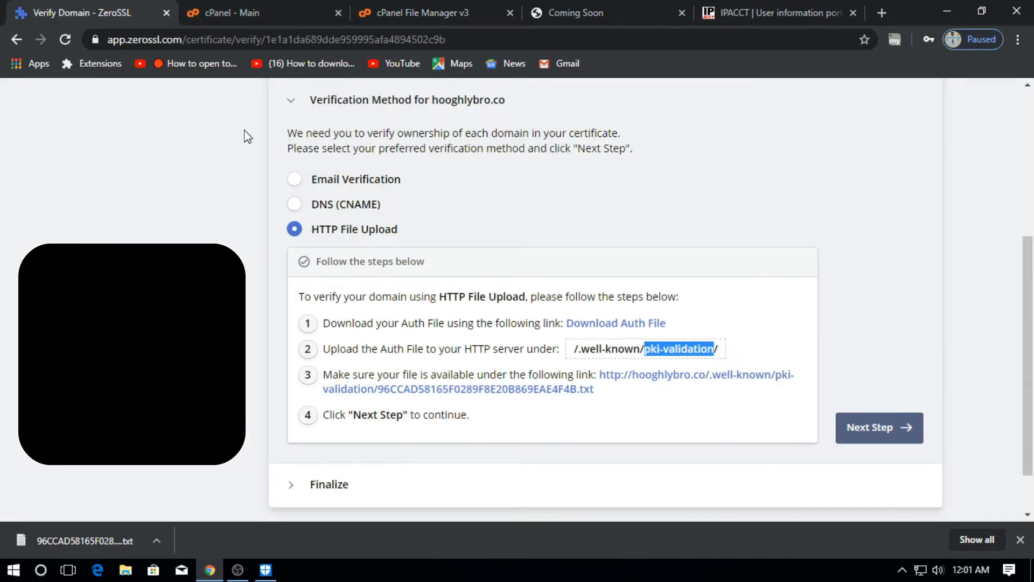
left_click(205, 10)
left_click(420, 13)
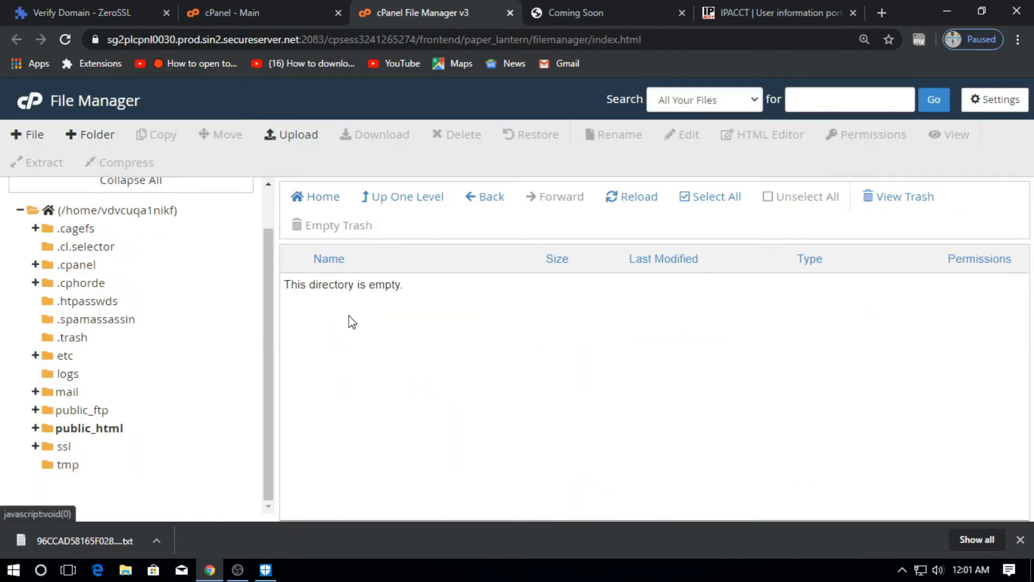
Step: Create a folder named pki-validation inside public_html/.well-known
key("ctrl+minus")
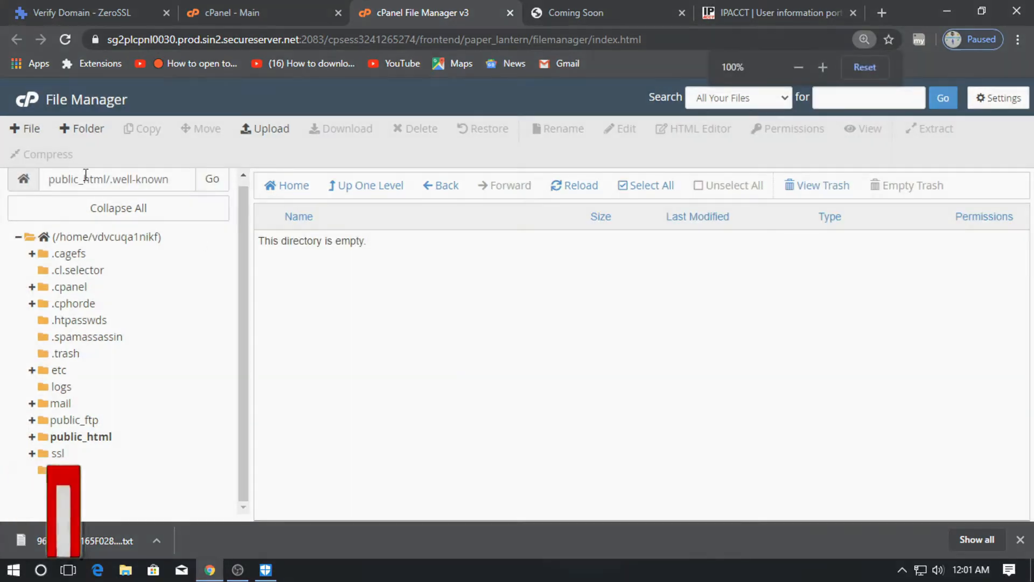
left_click_drag(110, 185, 169, 187)
left_click(178, 182)
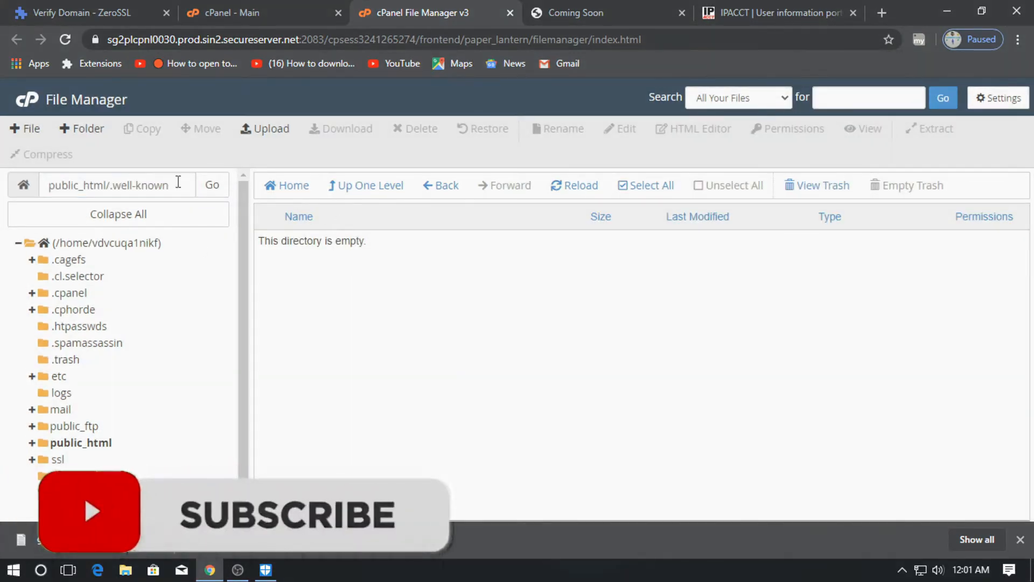
left_click(60, 125)
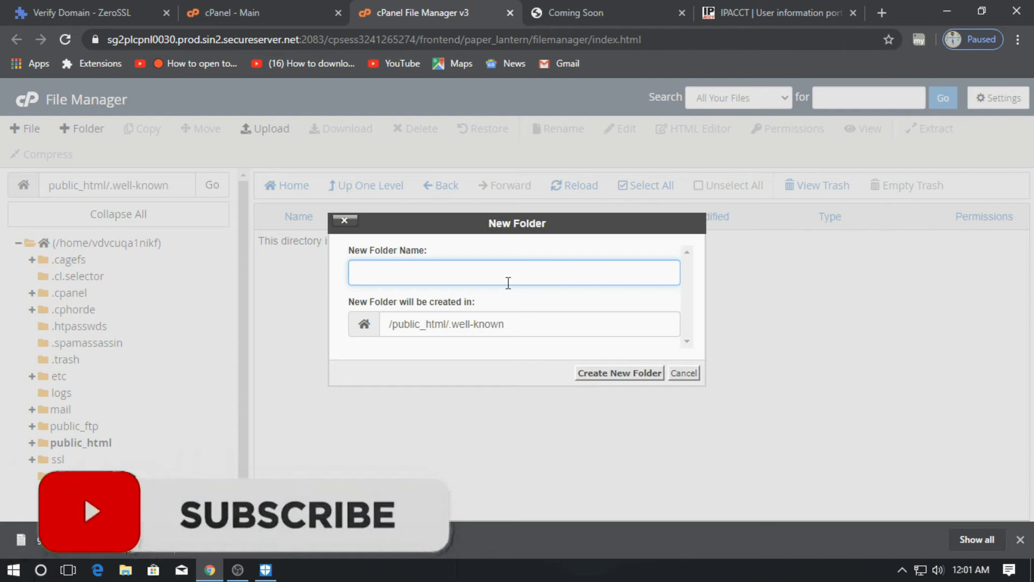
left_click_drag(432, 272, 343, 267)
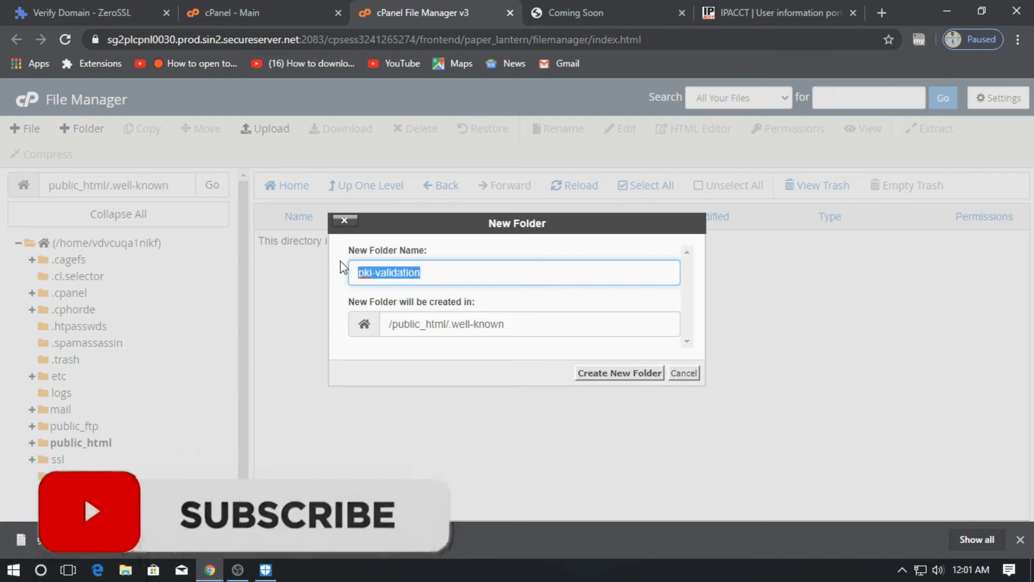
key("ctrl+plus")
left_click(635, 380)
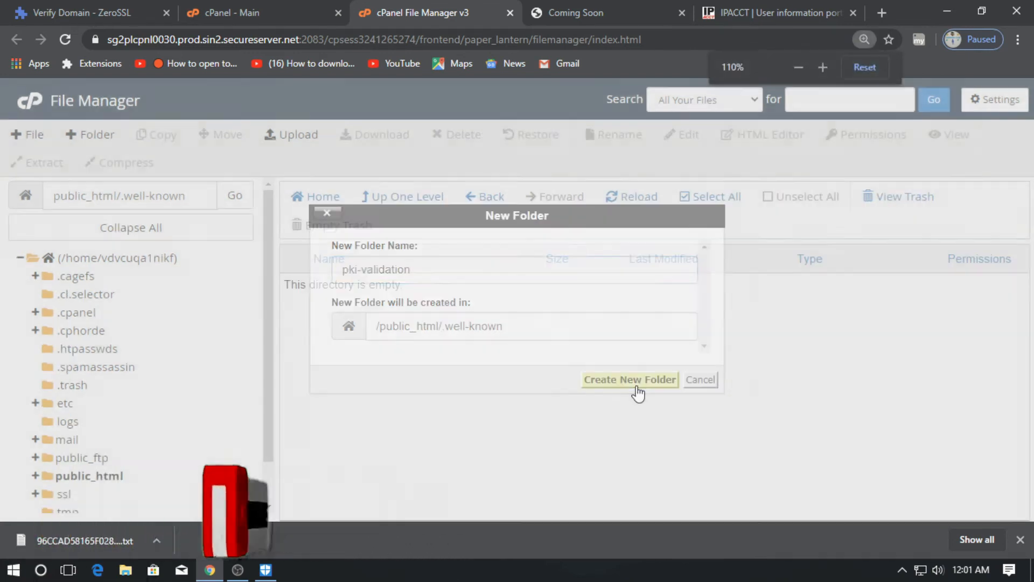
Step: Upload the downloaded Auth File from the Downloads folder into pki-validation and reload the directory listing
double_click(412, 290)
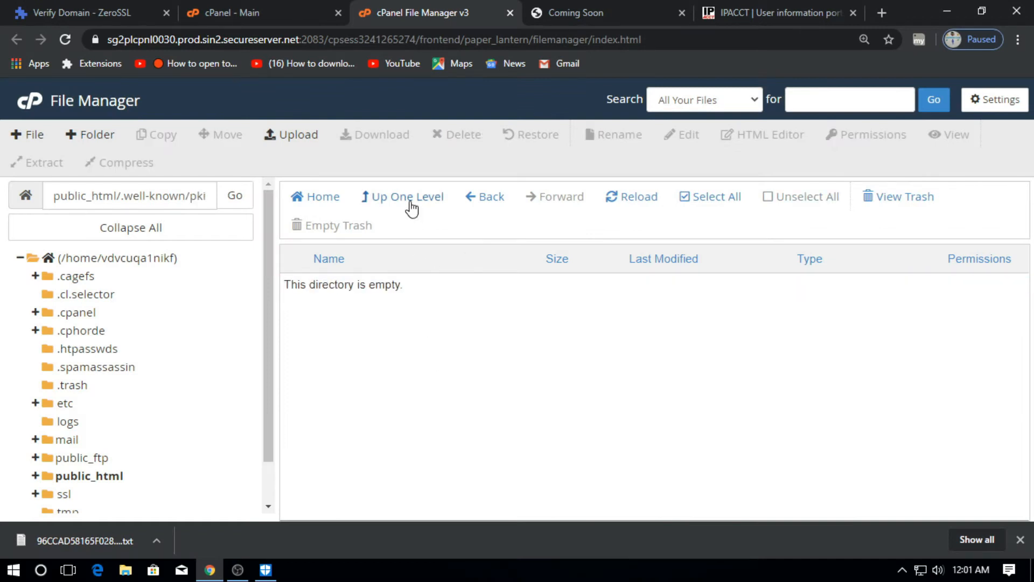
left_click(306, 132)
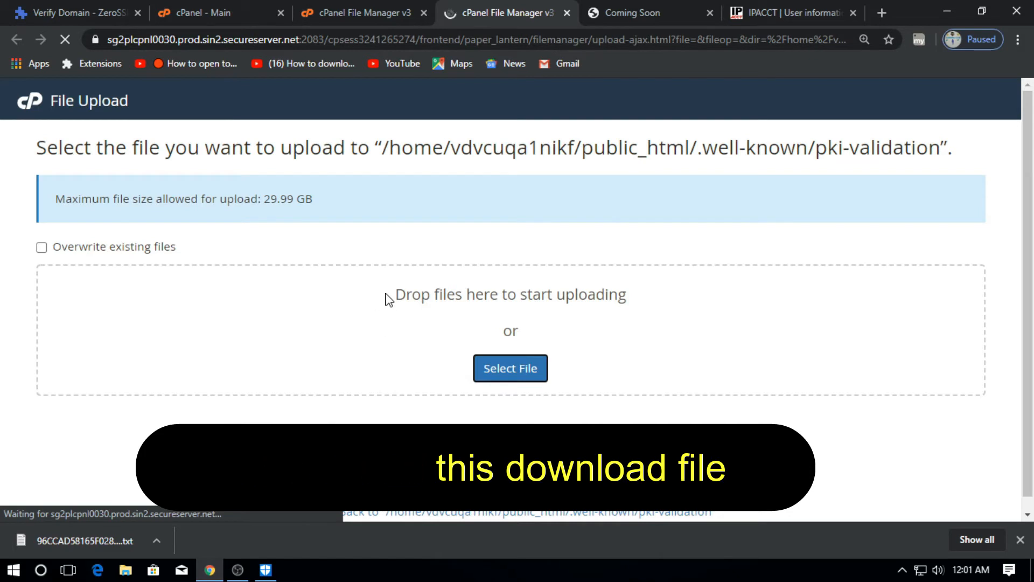
left_click(528, 377)
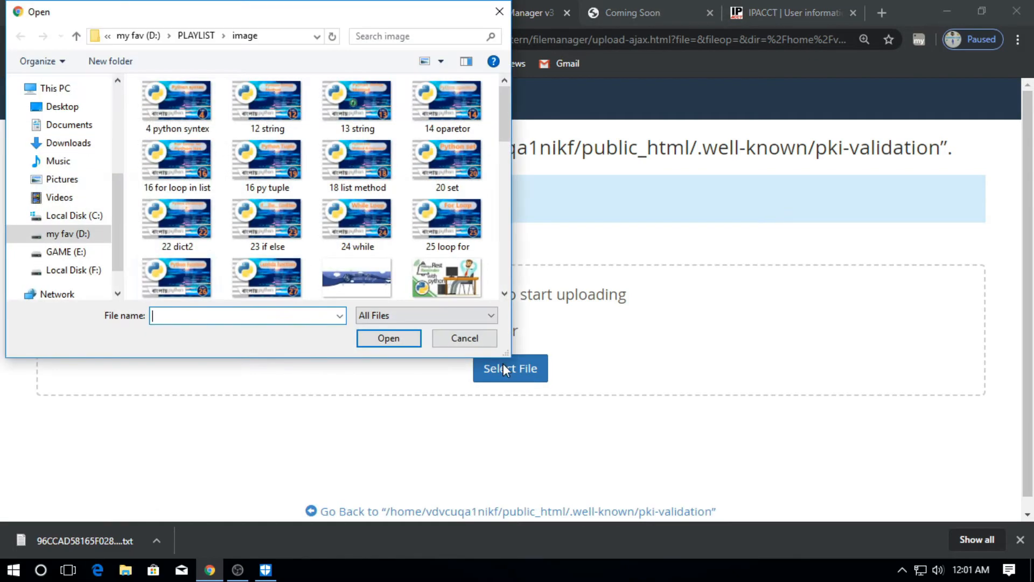
left_click(75, 143)
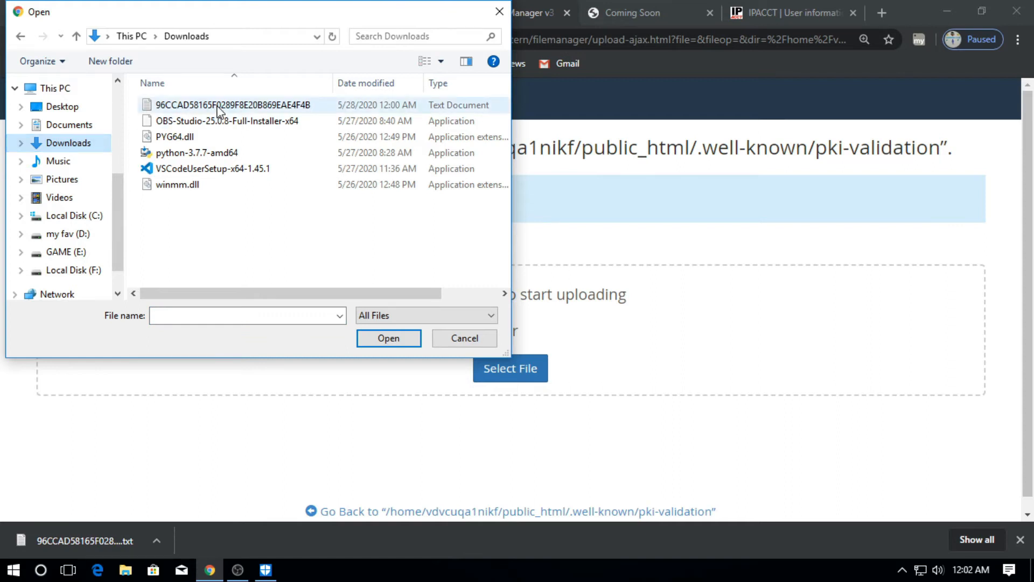
left_click(218, 107)
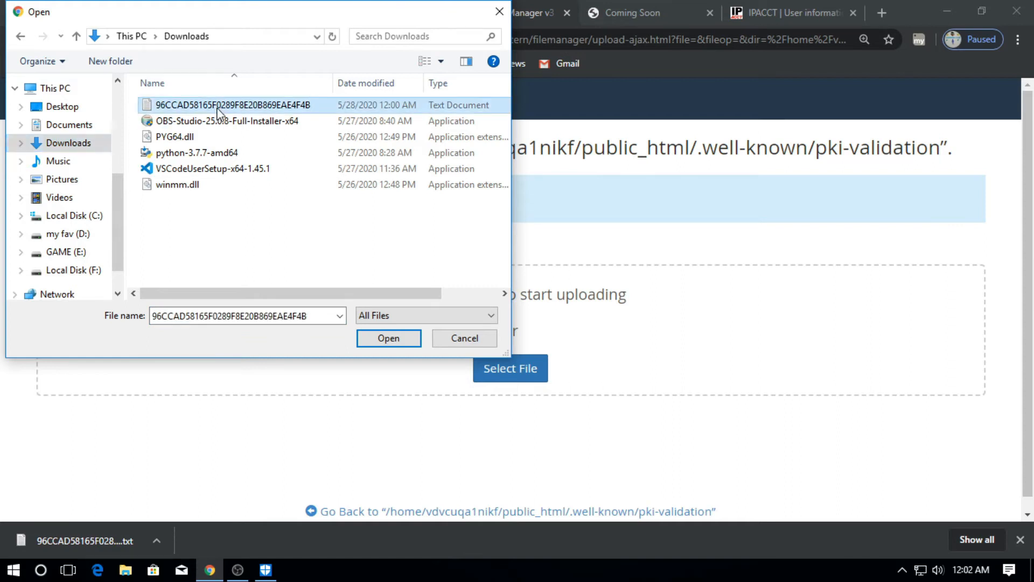
left_click(403, 341)
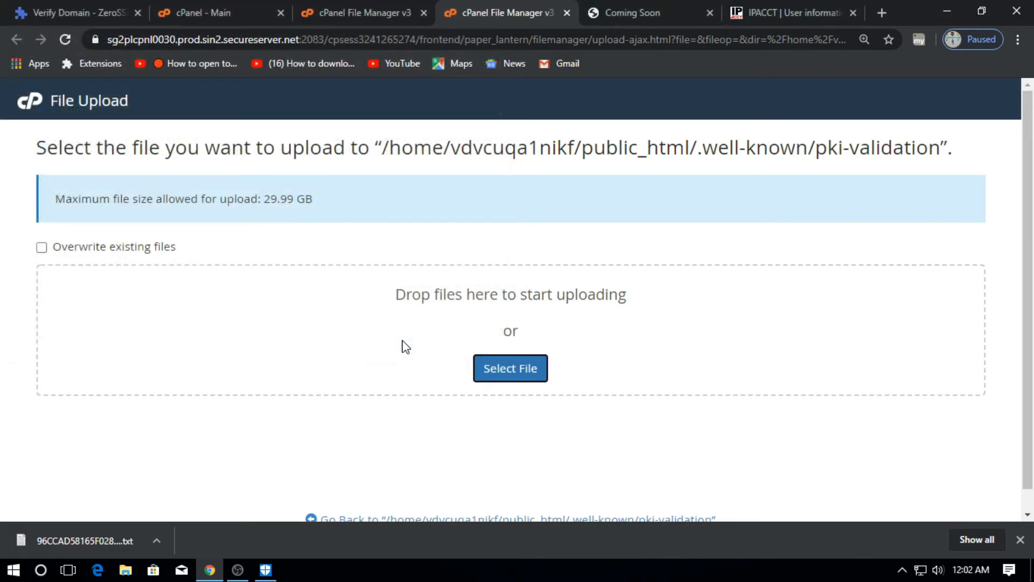
left_click(568, 13)
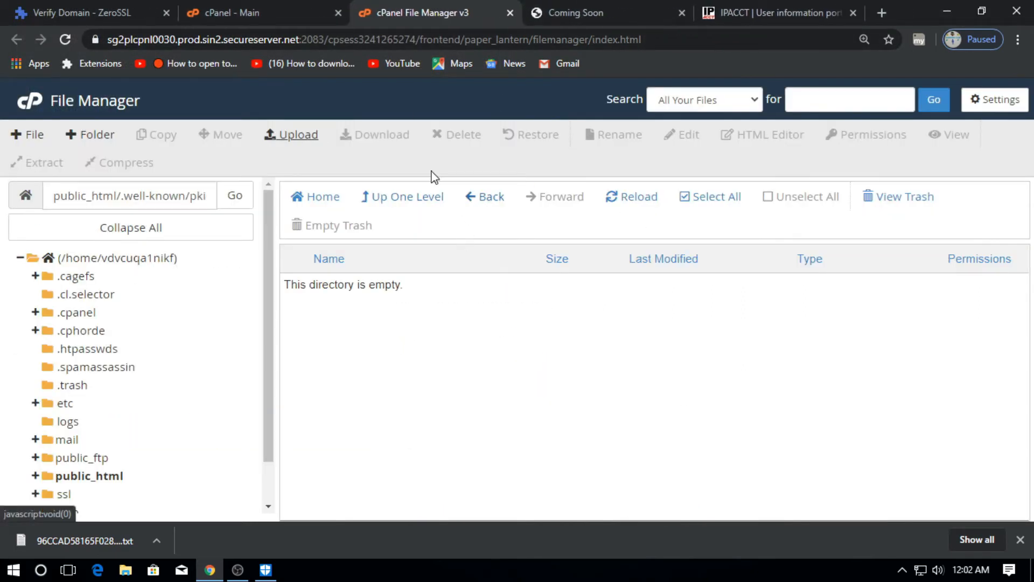
left_click(621, 205)
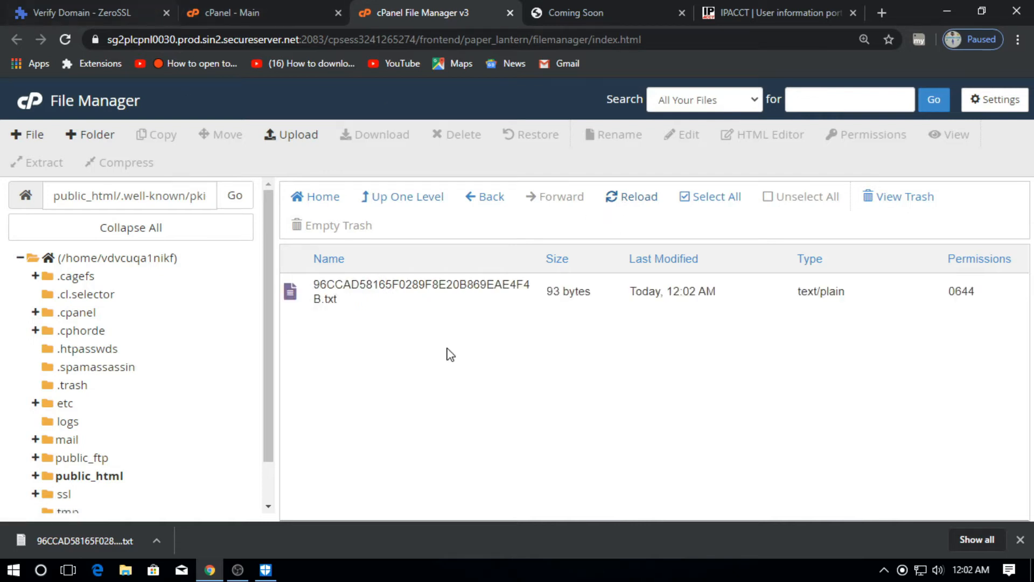
Step: Switch to ZeroSSL and open the hooghlybro.co Auth File link to check that the uploaded file is reachable
left_click(78, 7)
scroll(411, 399, "down", 1)
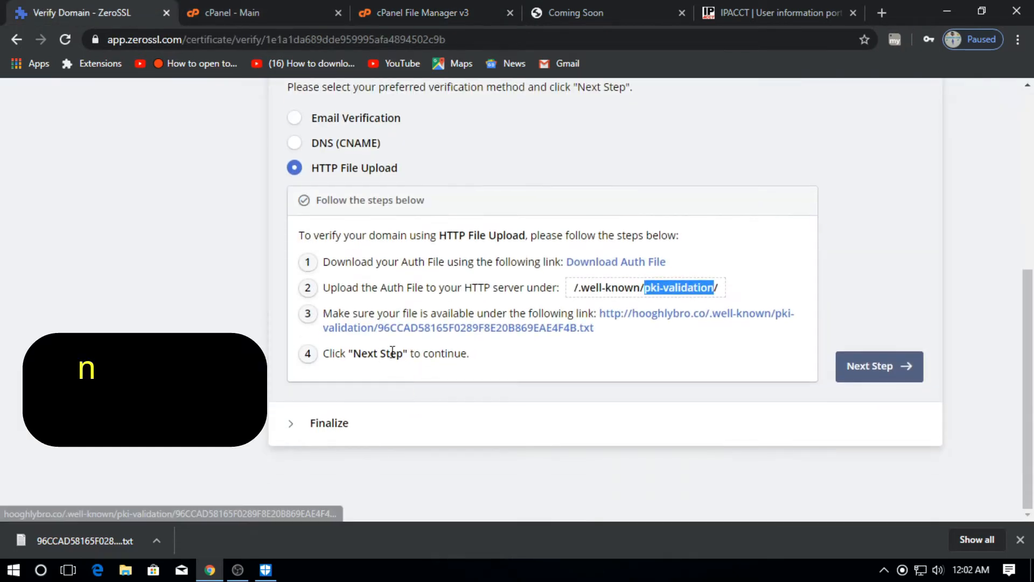
left_click(683, 319)
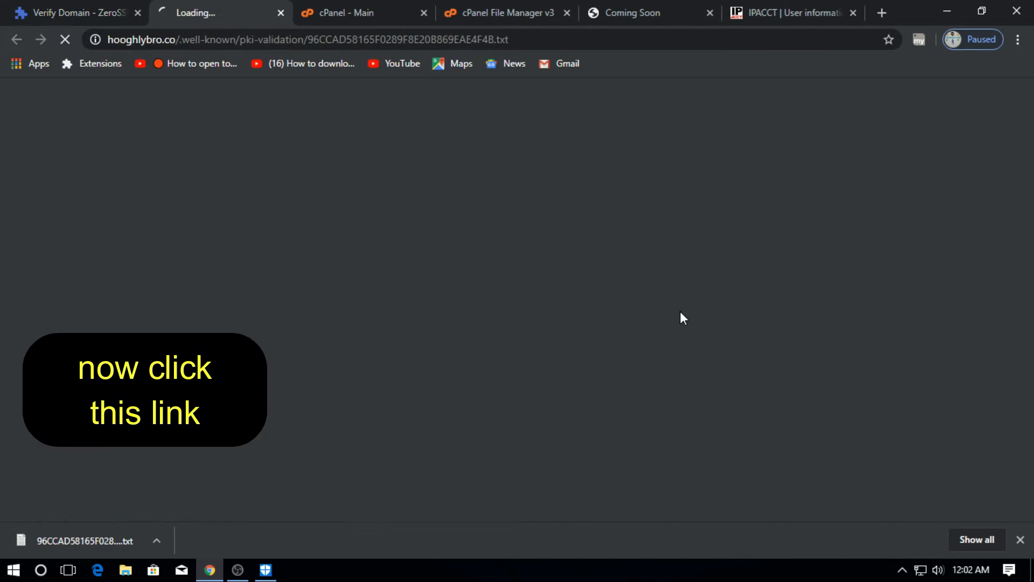
left_click_drag(123, 119, 30, 97)
left_click(138, 115)
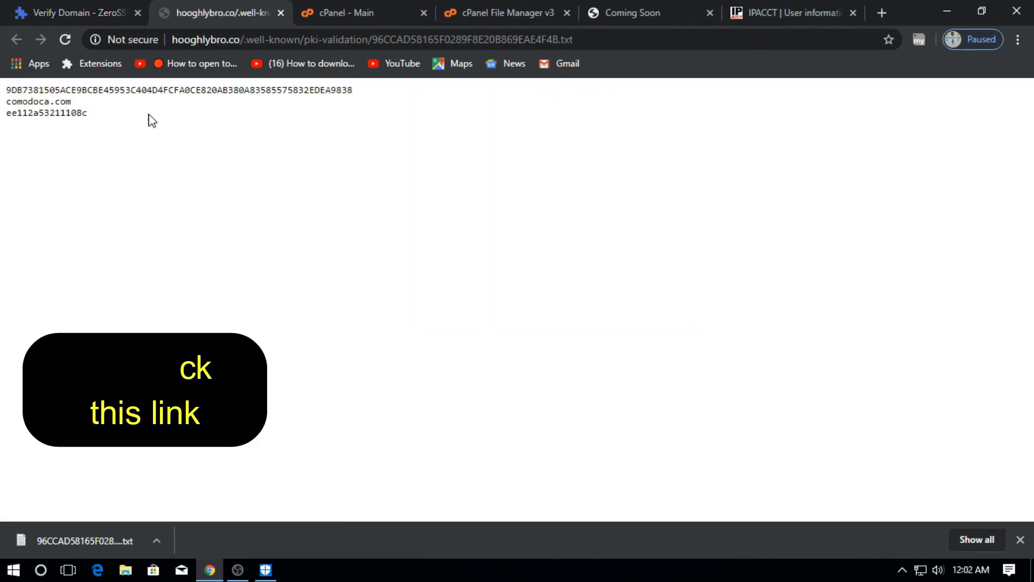
key("ctrl+a")
Step: Continue to the Finalize stage in ZeroSSL and verify the domain hooghlybro.co
left_click(77, 7)
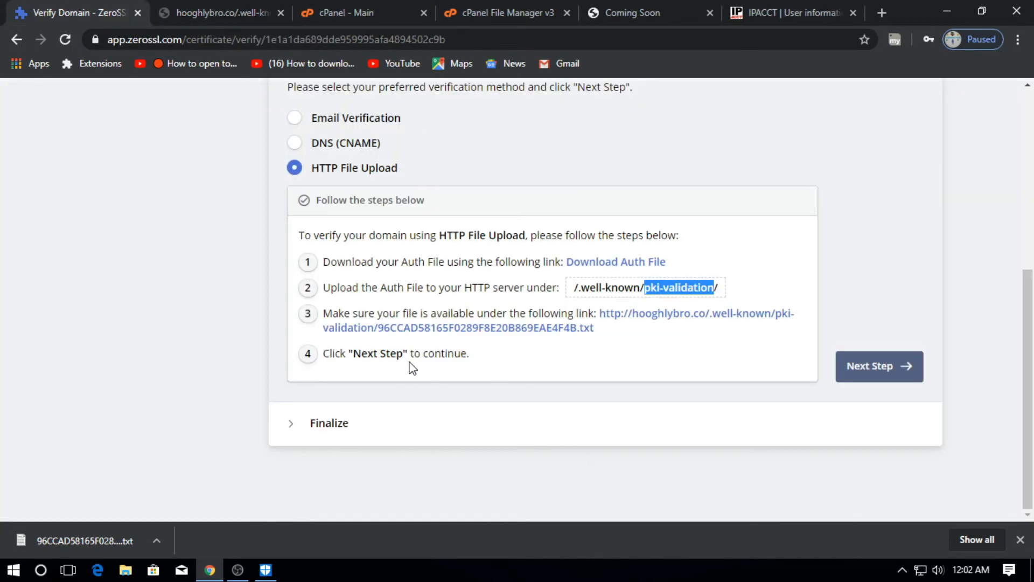
left_click(900, 369)
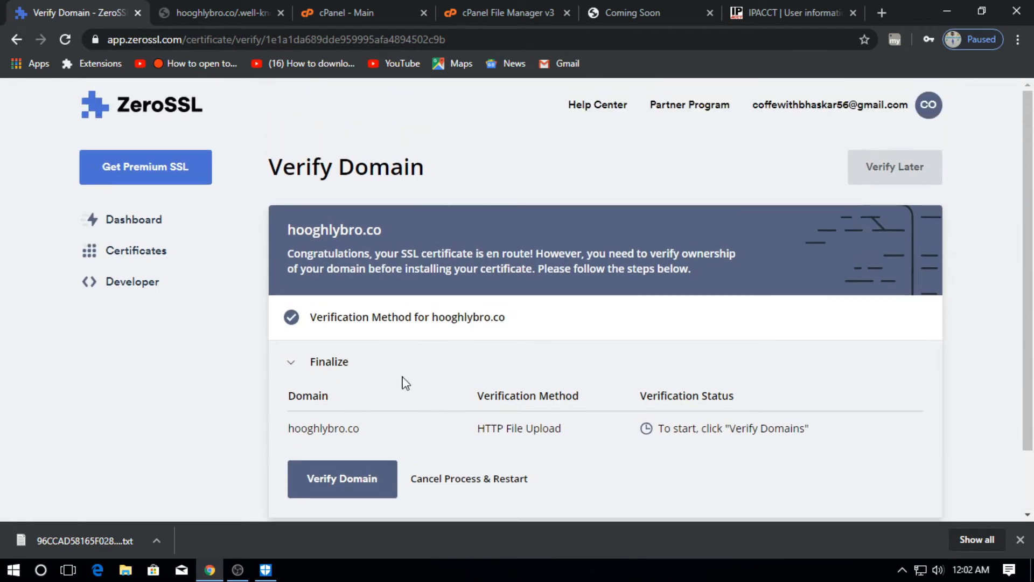
scroll(429, 387, "down", 1)
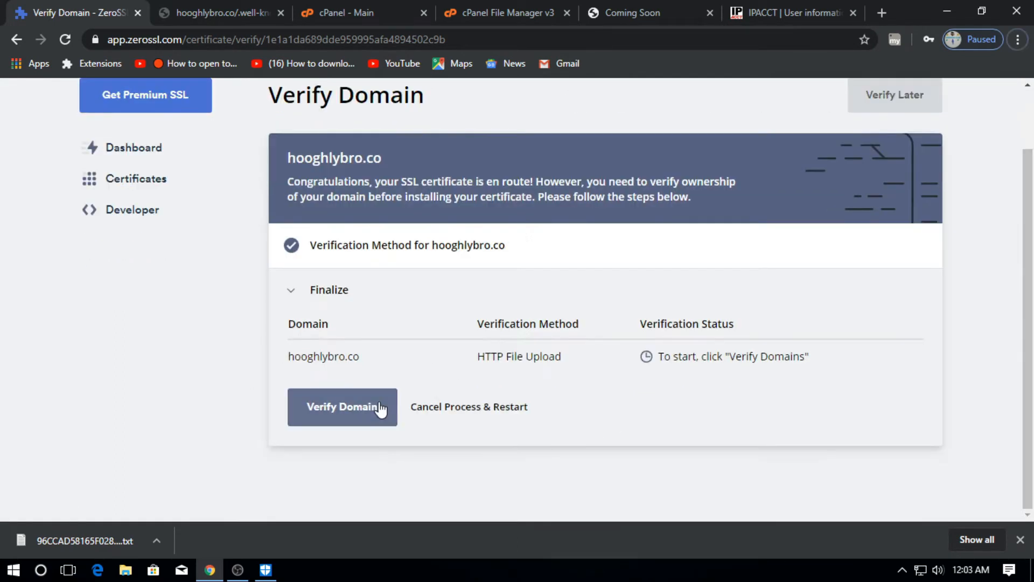
left_click(361, 415)
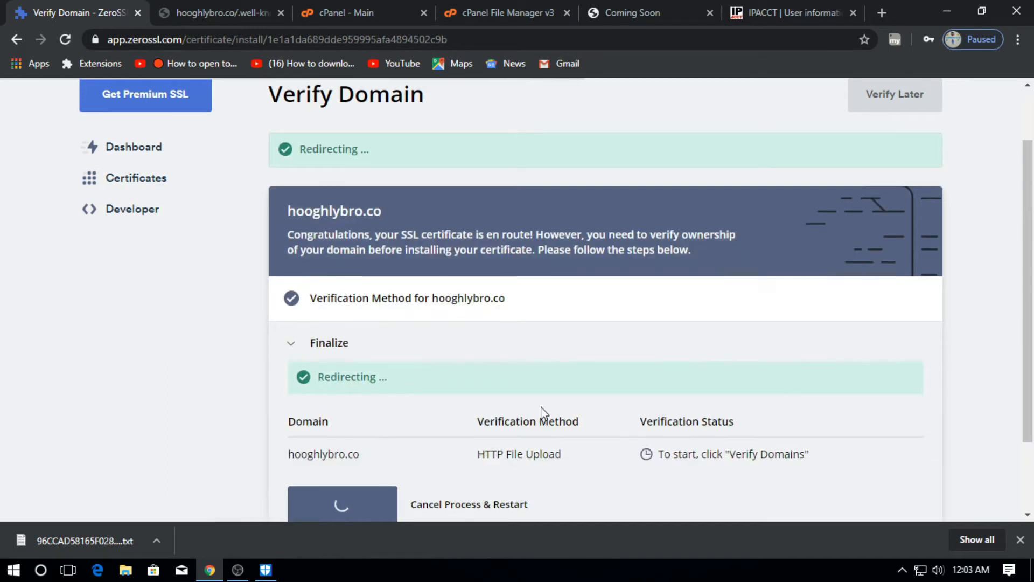
Step: Download the hooghlybro.co certificate as a .zip in Default Format
scroll(544, 414, "down", 1)
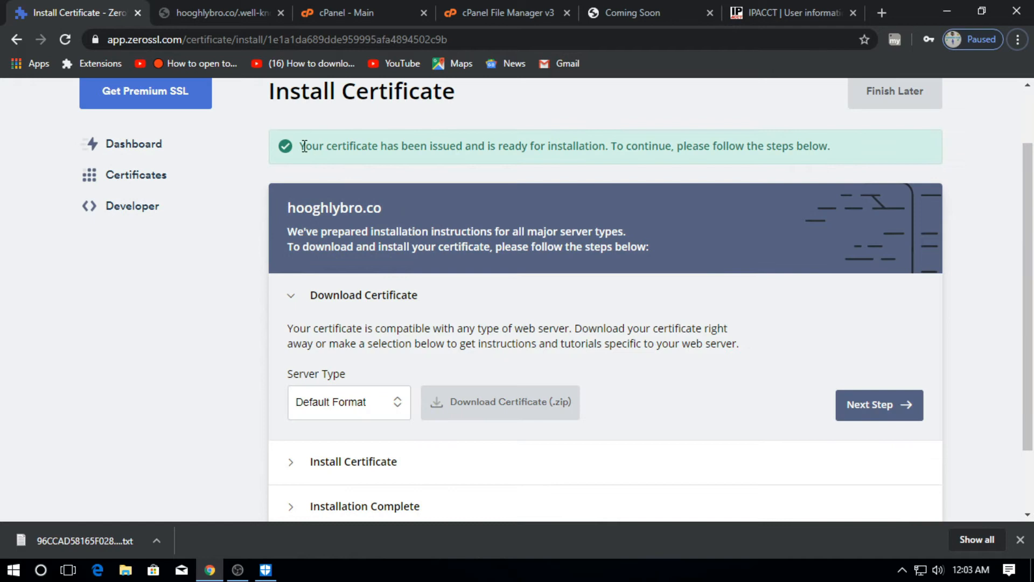
left_click_drag(304, 146, 827, 153)
scroll(377, 404, "down", 1)
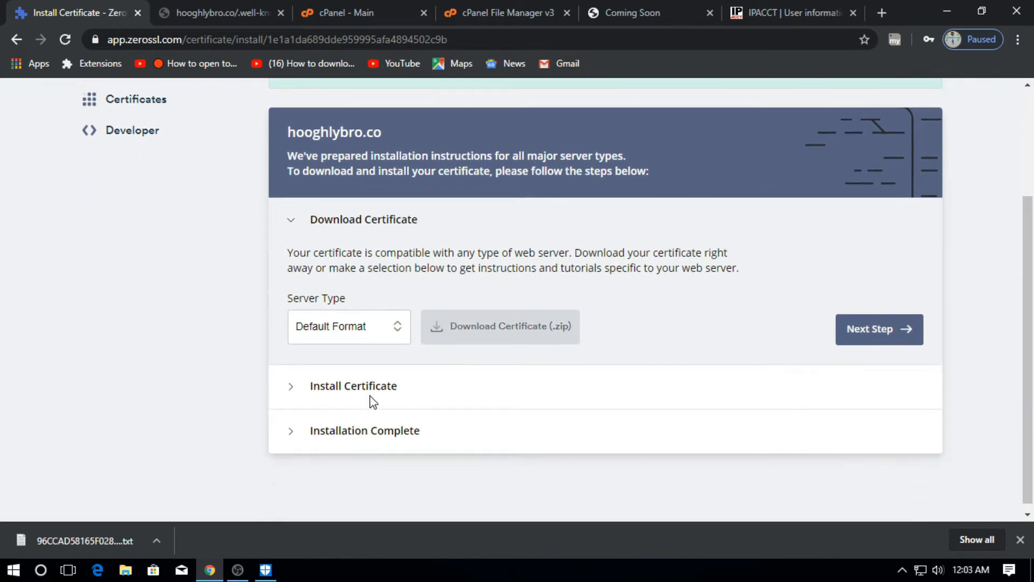
scroll(437, 346, "up", 1)
scroll(437, 346, "down", 1)
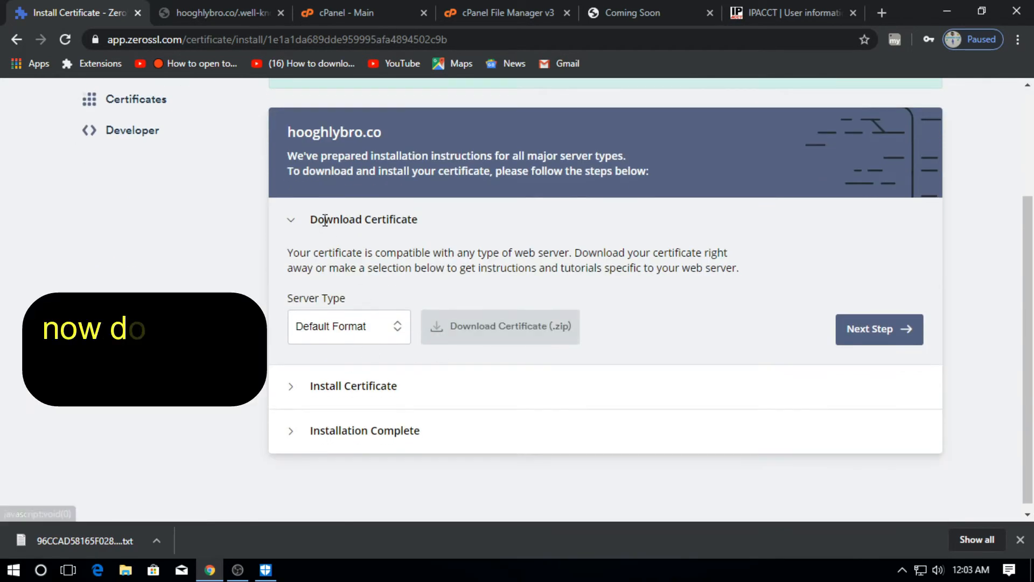
left_click(463, 332)
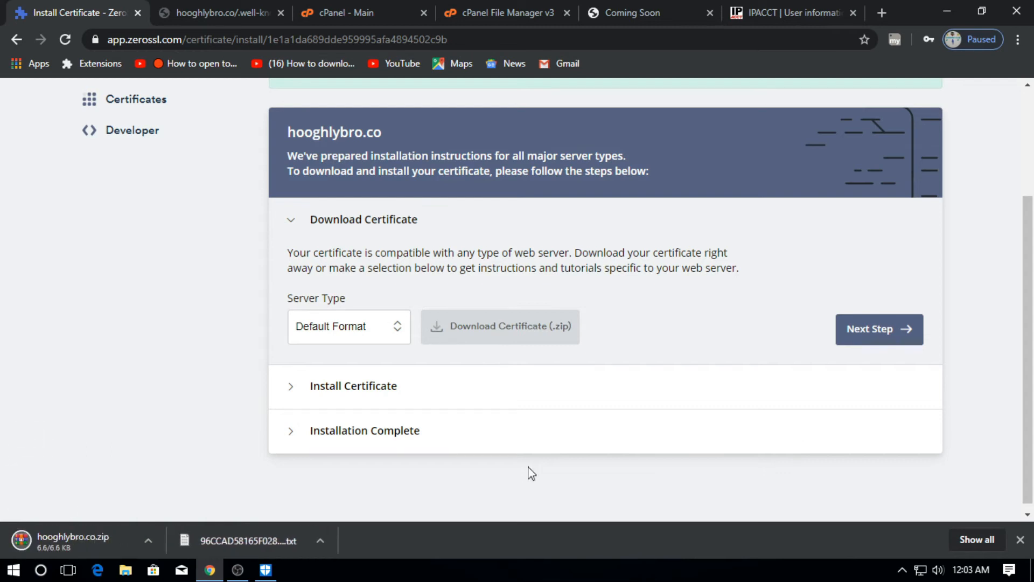
Step: Continue to the Install Certificate stage and read the default installation instructions
left_click(910, 331)
scroll(592, 355, "down", 3)
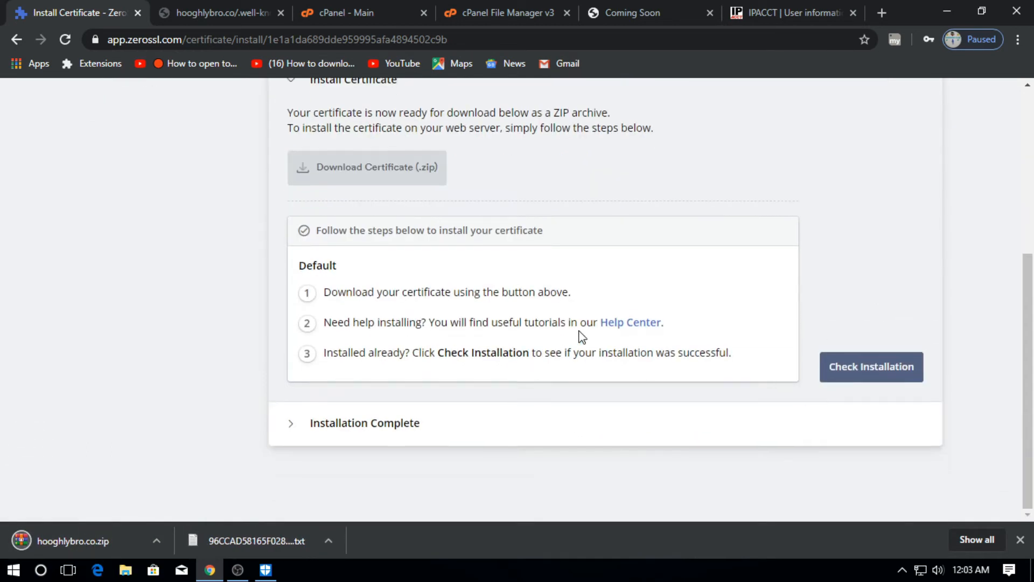
left_click_drag(345, 291, 628, 296)
left_click_drag(434, 323, 538, 324)
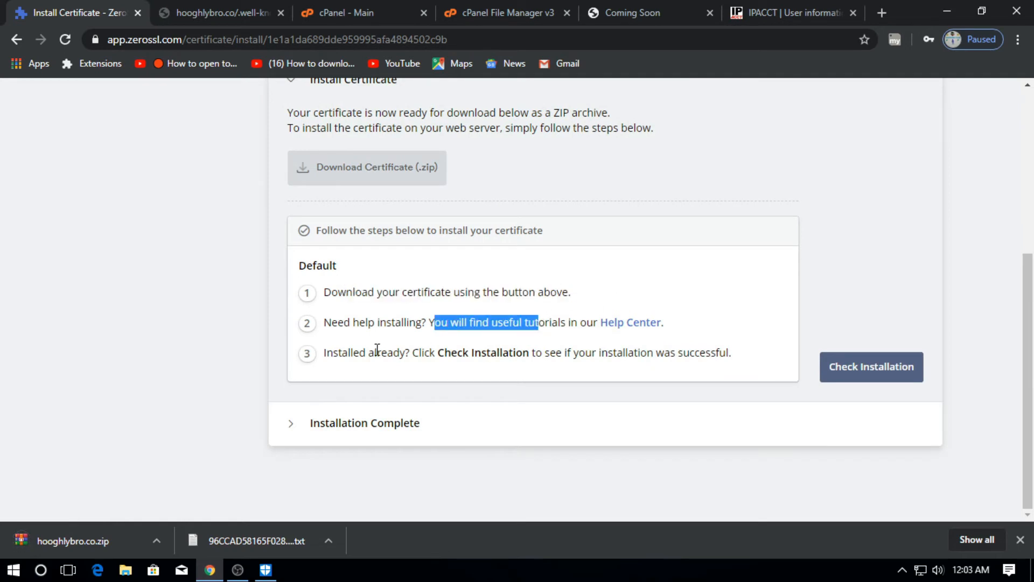
left_click_drag(393, 353, 727, 370)
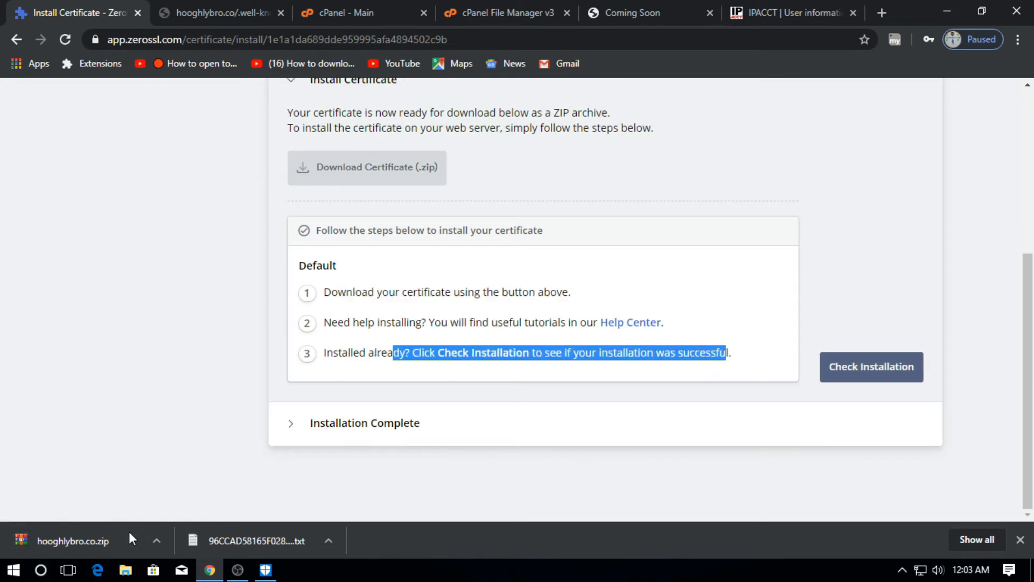
Step: Switch to File Explorer and extract the hooghlybro.co ZIP archive in Downloads into a hooghlybro.co folder
left_click(126, 570)
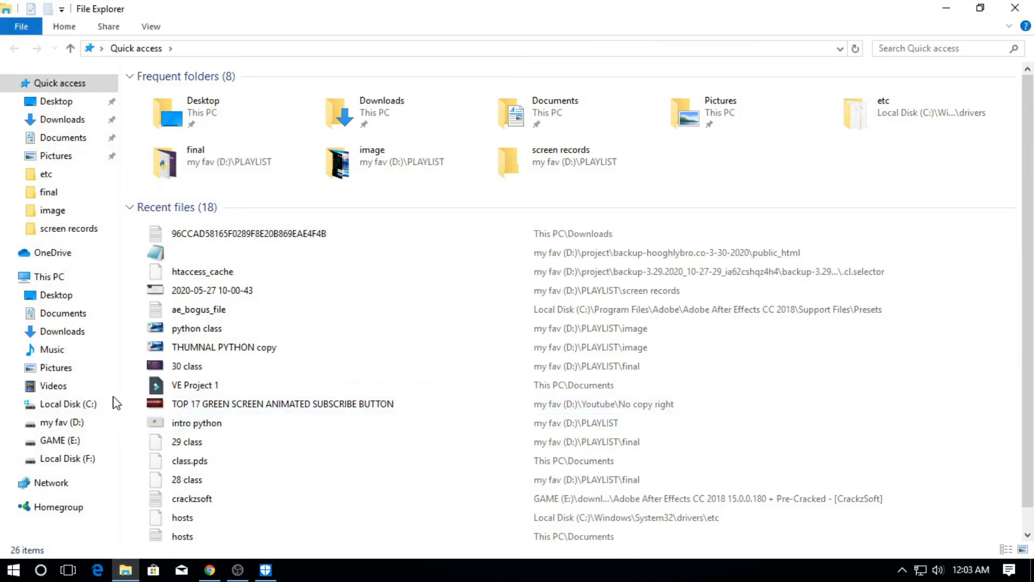
left_click(80, 331)
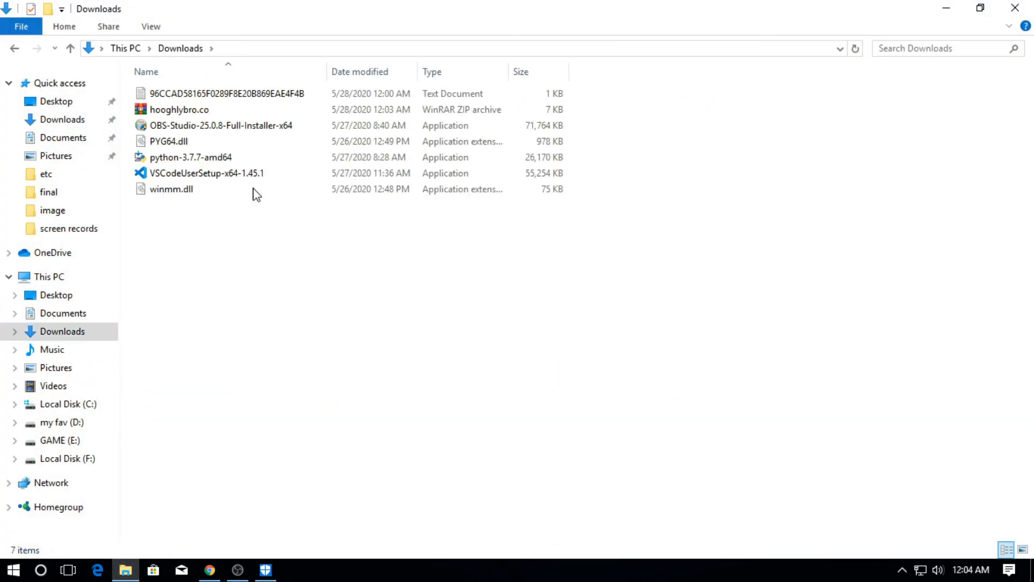
left_click(204, 114)
right_click(204, 114)
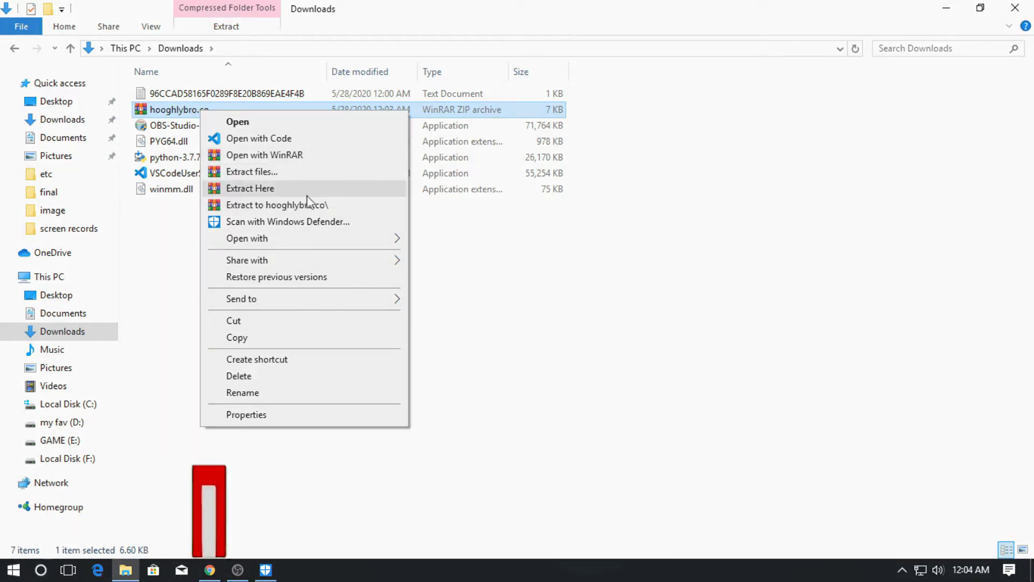
left_click(304, 173)
left_click(561, 443)
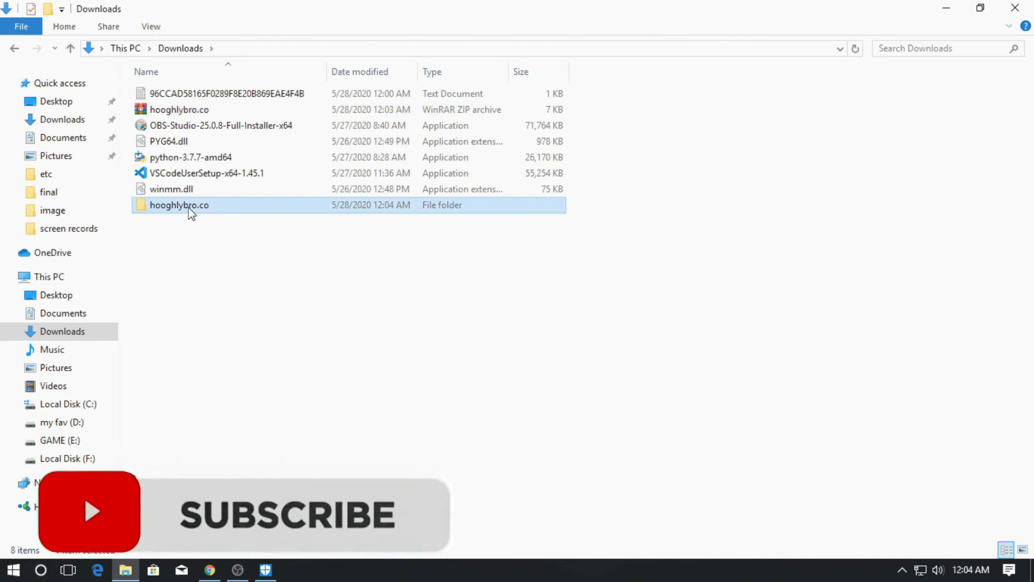
Step: Open the extracted hooghlybro.co folder and enlarge its file icons
double_click(188, 207)
scroll(208, 226, "up", 2, "ctrl")
left_click(156, 115)
Step: Switch to cPanel and open the Manage SSL sites page of the SSL/TLS manager
scroll(372, 303, "down", 3)
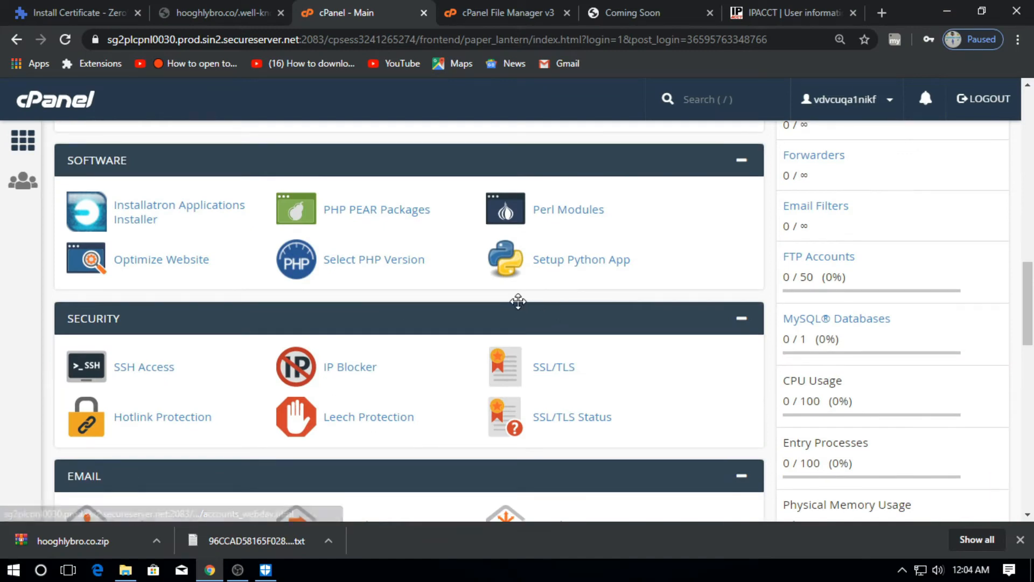
scroll(518, 301, "down", 1)
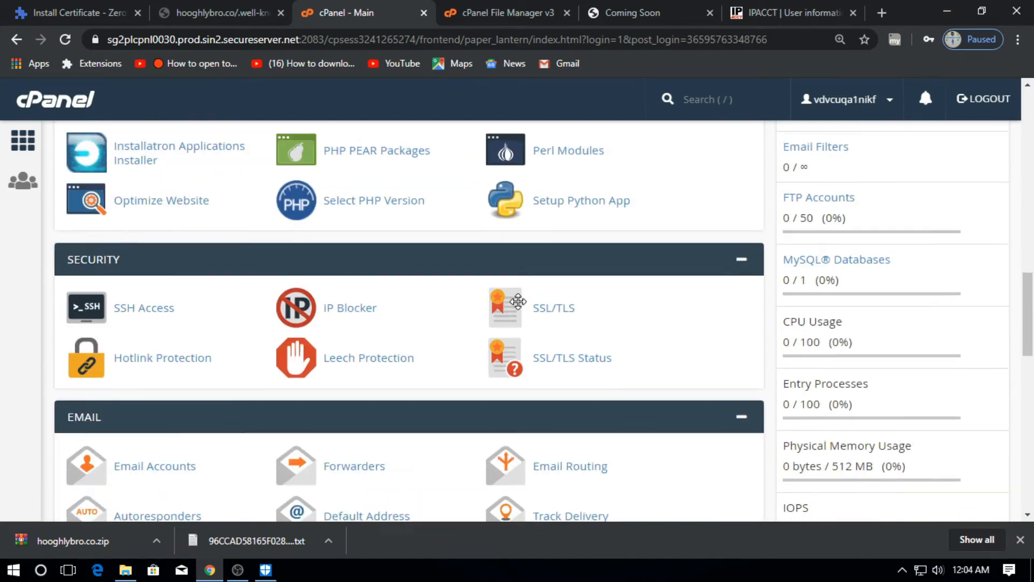
left_click(553, 294)
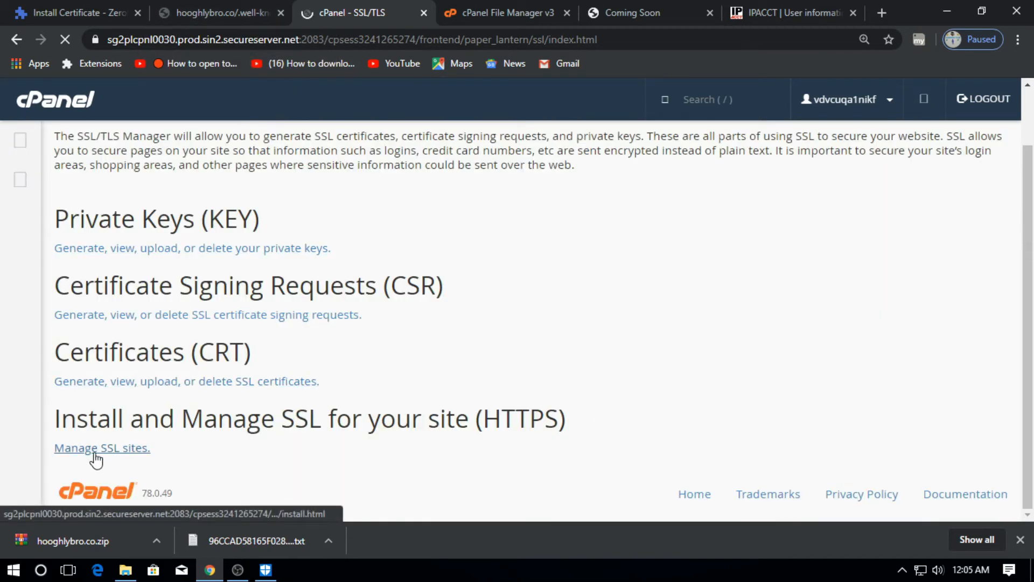
left_click(134, 451)
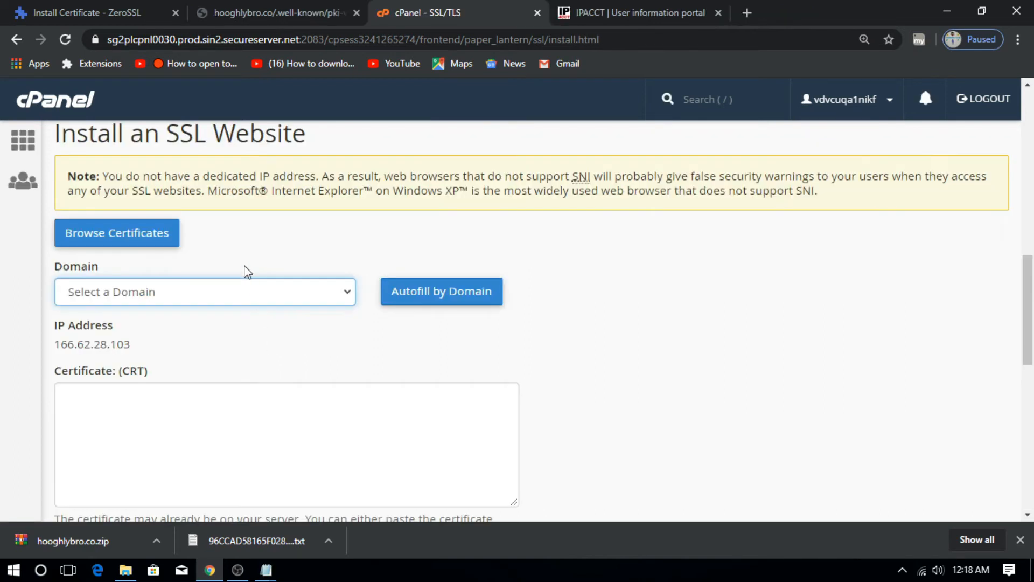
Step: Choose hooghlybro.co as the domain for the SSL website installation
left_click(249, 293)
left_click(160, 331)
scroll(171, 393, "down", 3)
left_click(139, 256)
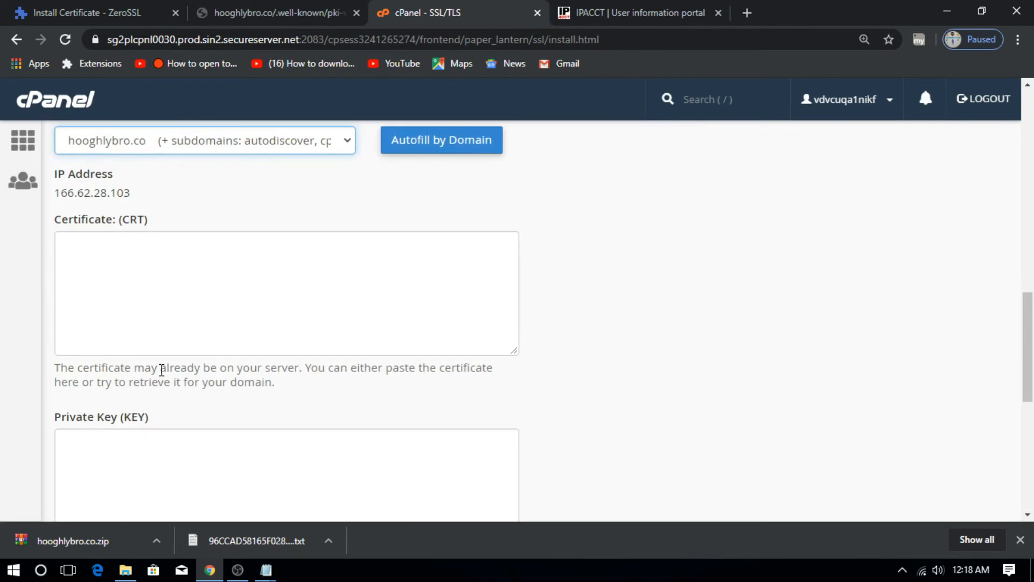
left_click_drag(151, 221, 120, 221)
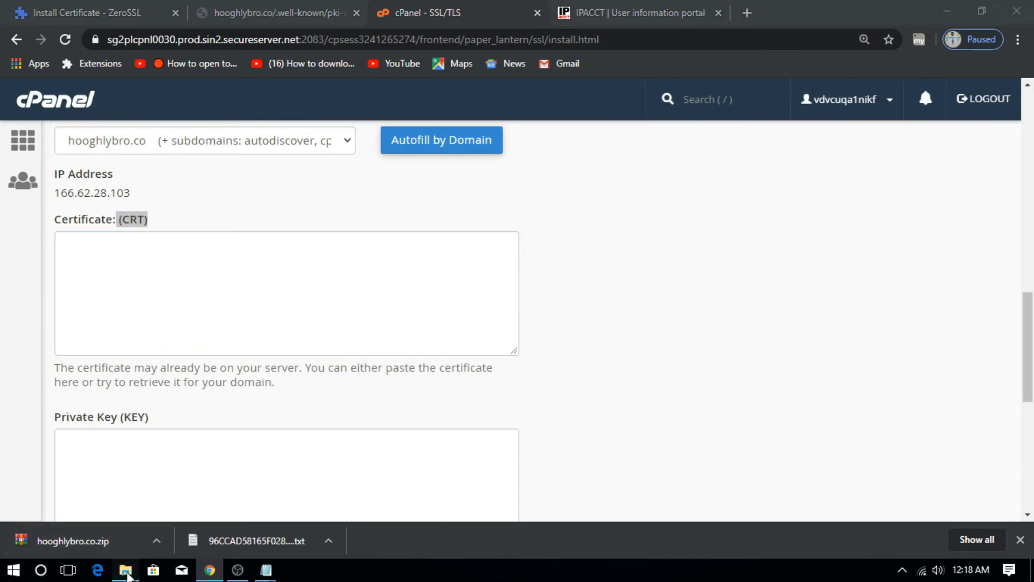
Step: Switch to File Explorer and open the certificate file from the hooghlybro.co folder in Notepad
left_click(126, 571)
left_click(228, 114)
right_click(228, 112)
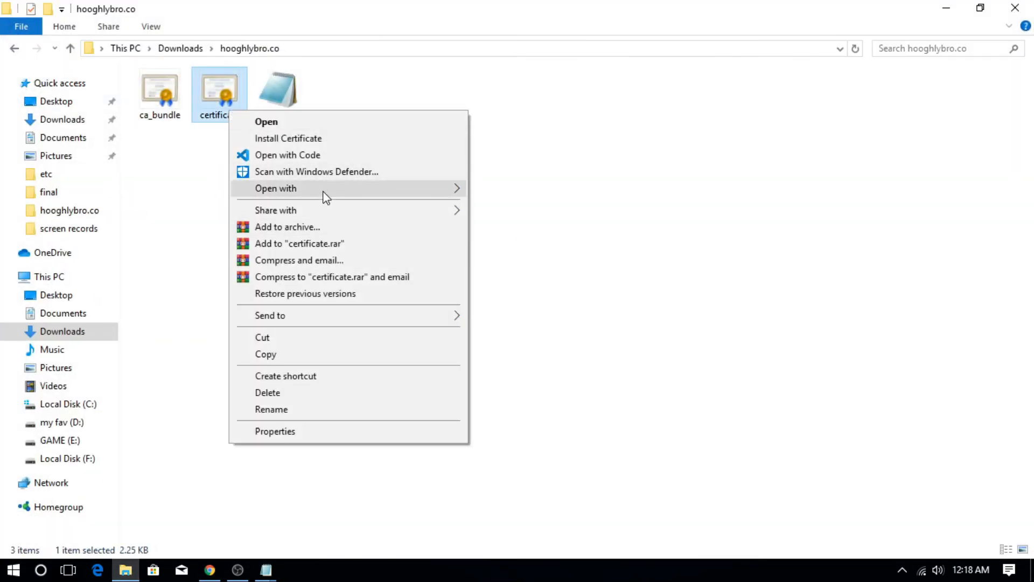
mouse_move(326, 196)
left_click(570, 210)
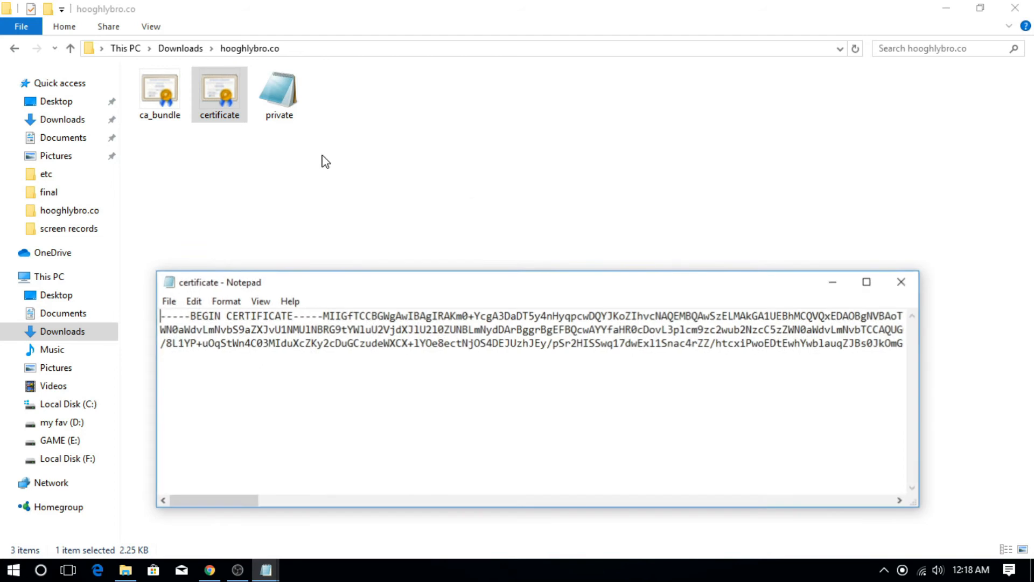
Step: Copy the entire text of the certificate file and paste it into cPanel's Certificate (CRT) field
right_click(316, 318)
left_click(372, 413)
right_click(284, 334)
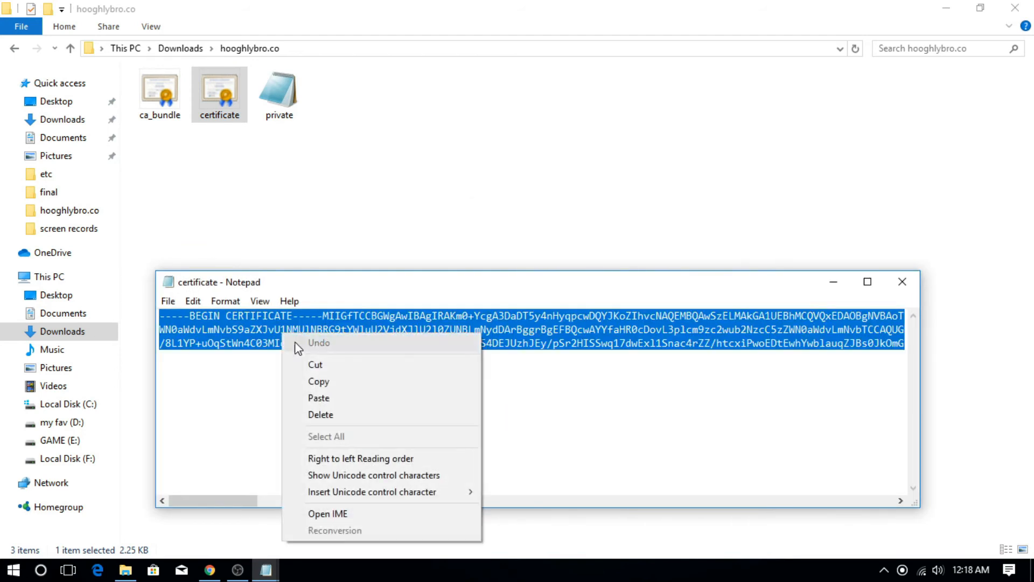
left_click(341, 383)
left_click(126, 570)
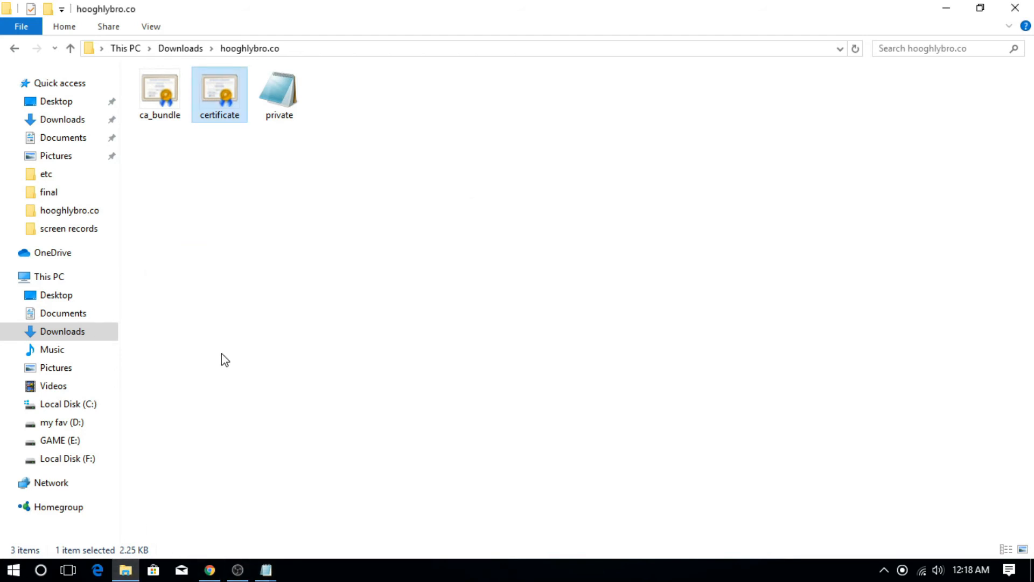
left_click(209, 570)
left_click(197, 272)
right_click(197, 272)
left_click(269, 364)
Step: Place the cursor in cPanel's Private Key (KEY) field and open the private file from the hooghlybro.co folder in Notepad
scroll(269, 360, "down", 4)
left_click(247, 331)
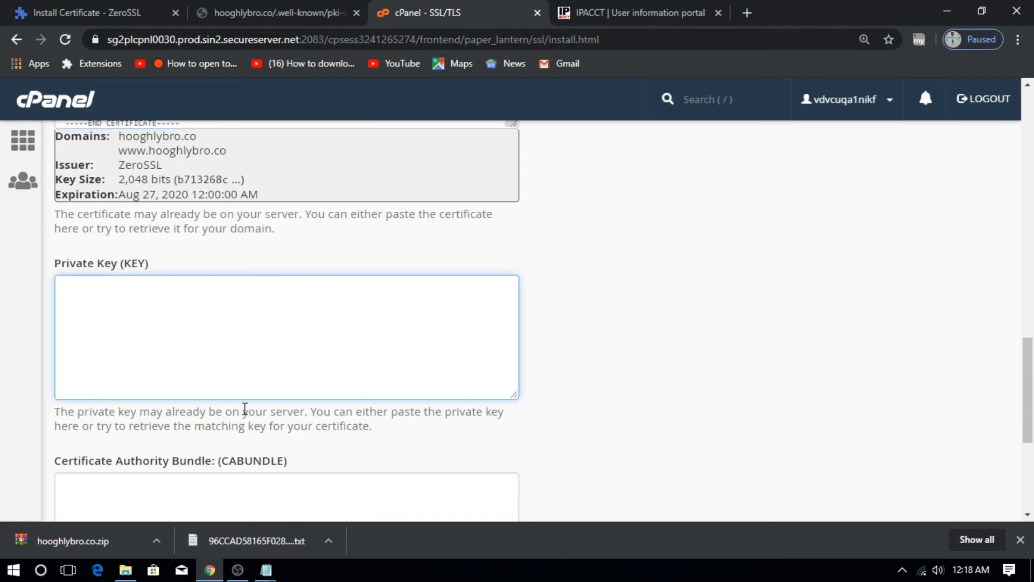
left_click(126, 570)
right_click(259, 90)
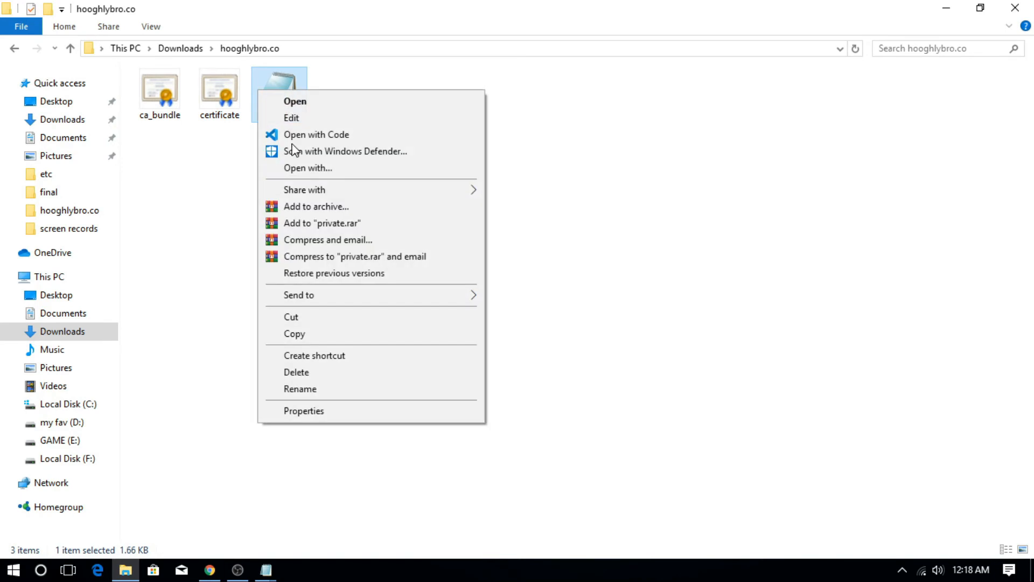
left_click(317, 168)
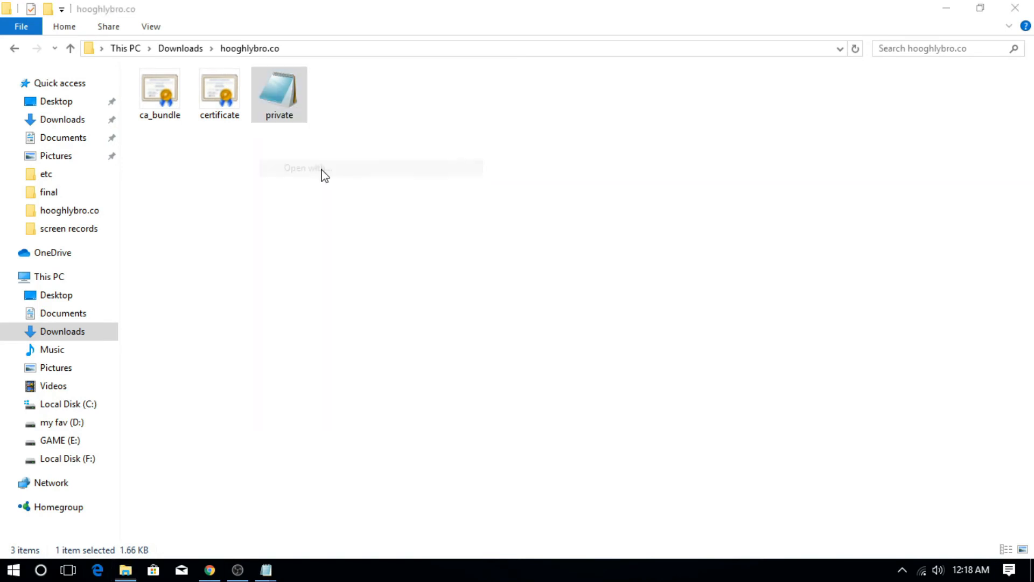
left_click(468, 224)
left_click(581, 377)
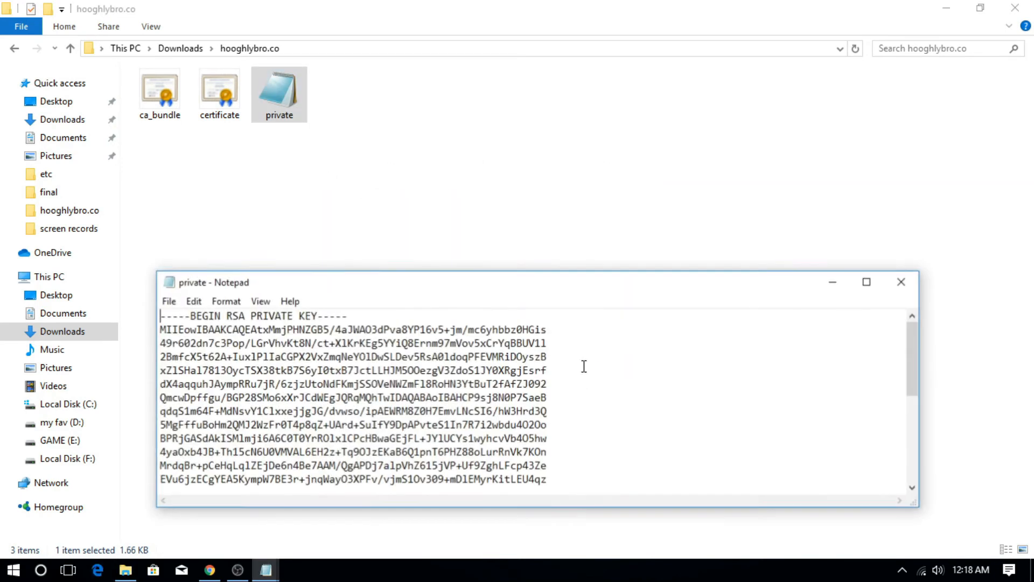
Step: Copy the entire private key text and paste it into cPanel's Private Key (KEY) field
right_click(393, 371)
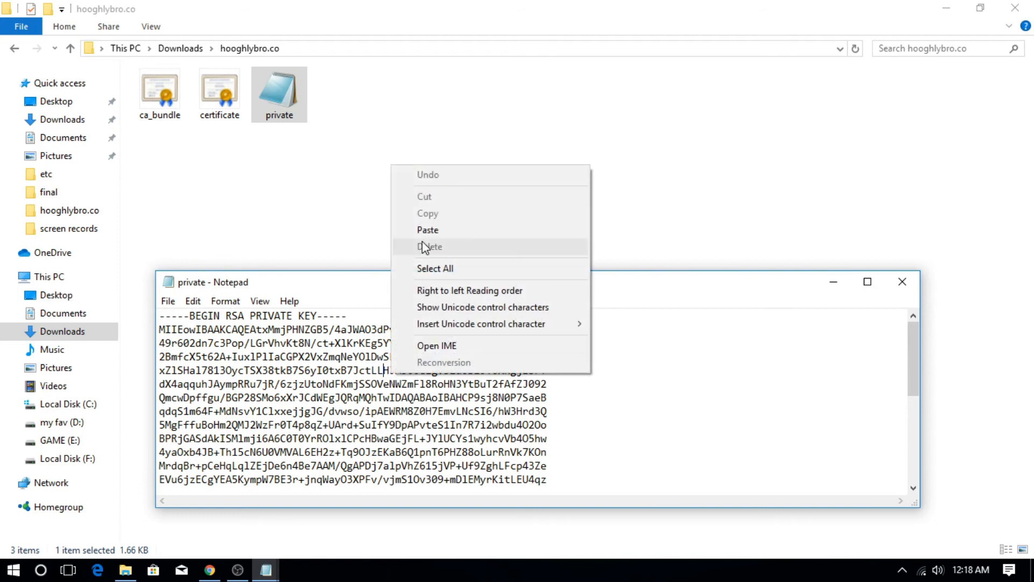
left_click(436, 267)
right_click(380, 377)
left_click(412, 215)
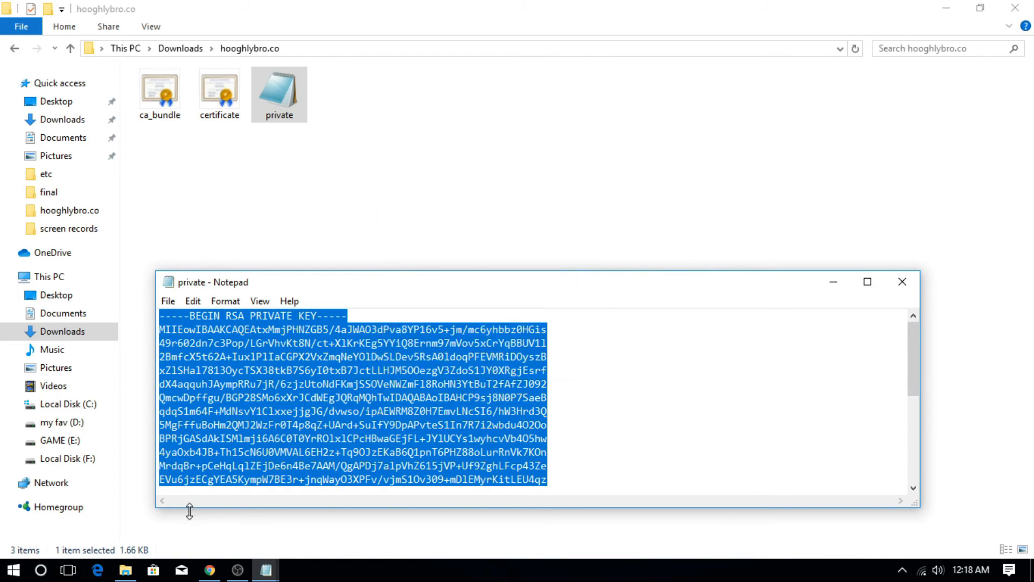
left_click(210, 570)
right_click(178, 312)
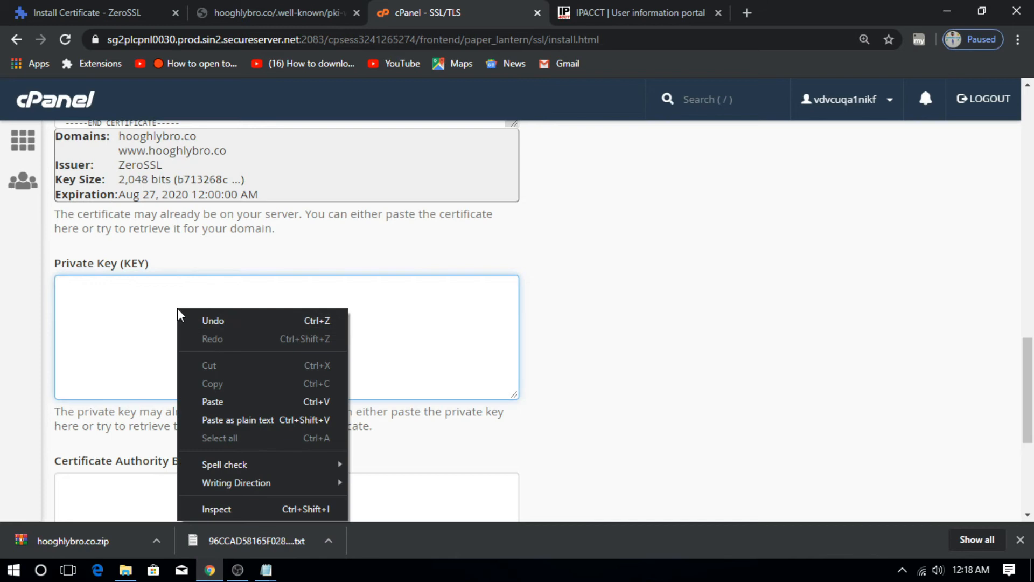
left_click(231, 400)
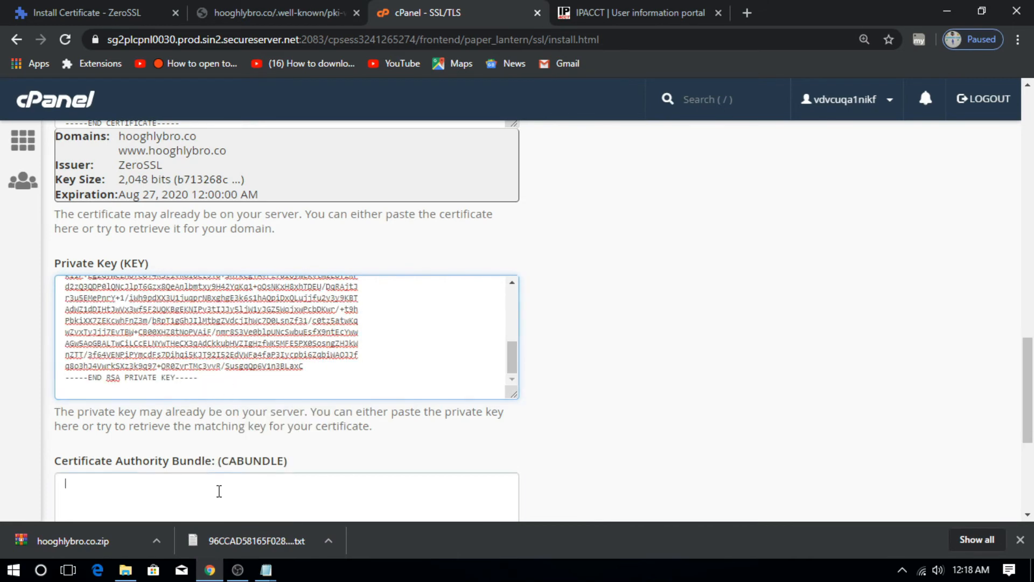
Step: Switch to File Explorer and open the ca_bundle file from the hooghlybro.co folder in Notepad
scroll(247, 472, "down", 4)
left_click(126, 570)
right_click(156, 103)
mouse_move(221, 194)
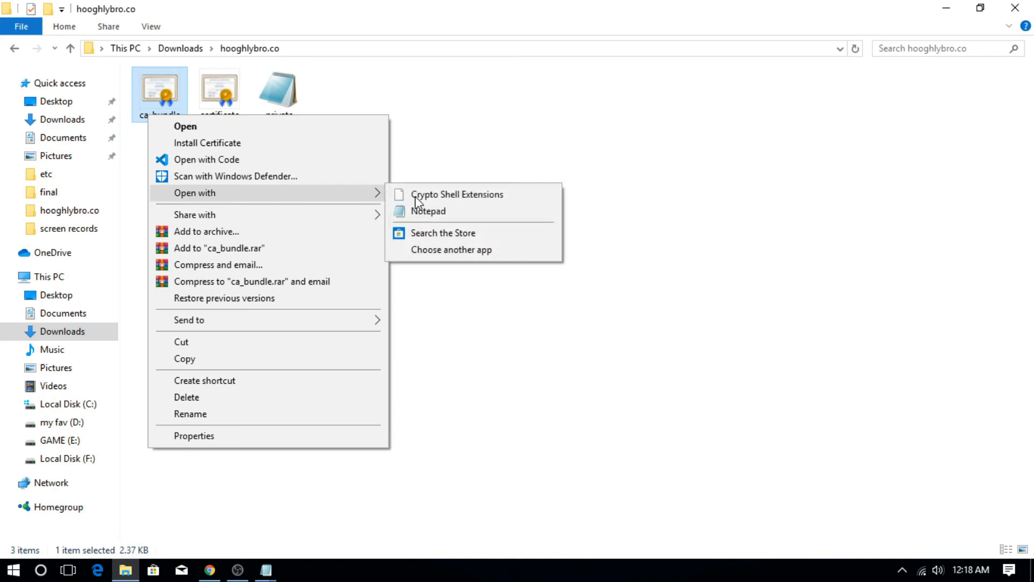
left_click(511, 213)
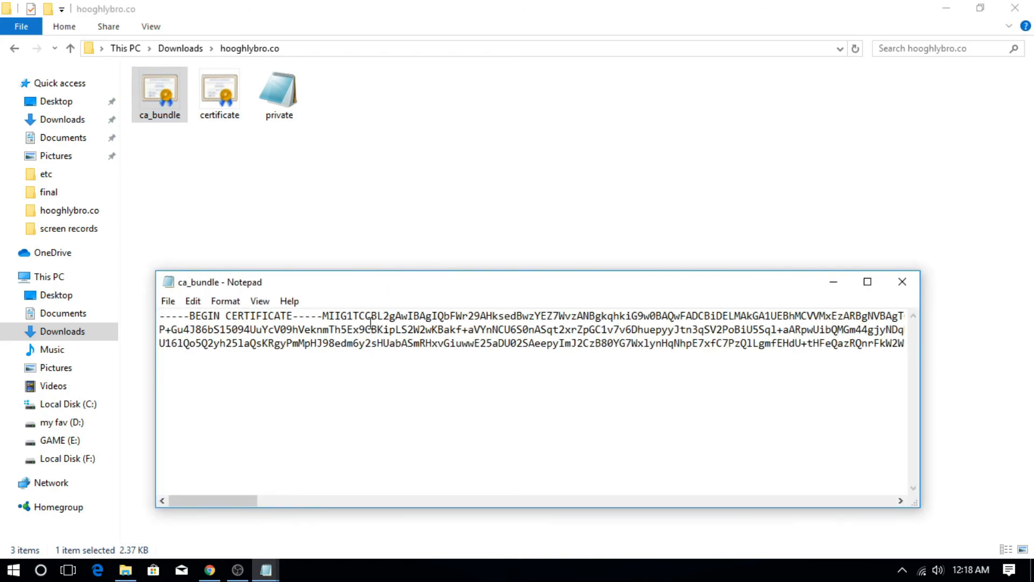
Step: Copy the entire ca_bundle text and paste it into cPanel's Certificate Authority Bundle (CABUNDLE) field
key("ctrl+a")
right_click(370, 323)
left_click(427, 376)
left_click(214, 574)
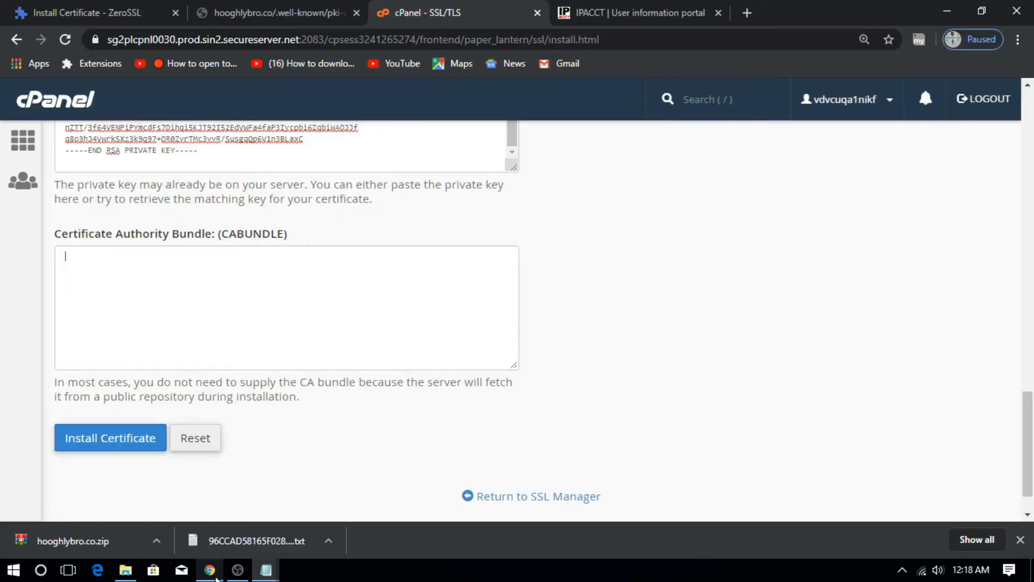
right_click(153, 315)
left_click(171, 407)
Step: Install the certificate for hooghlybro.co, read the domains listed in the resulting message and close it
left_click(133, 444)
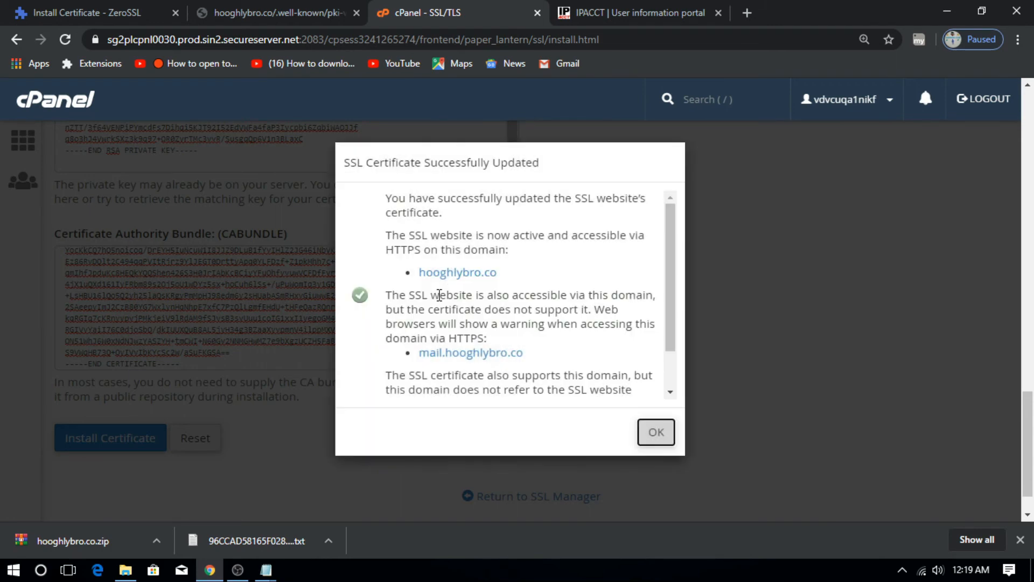
left_click_drag(553, 312, 419, 304)
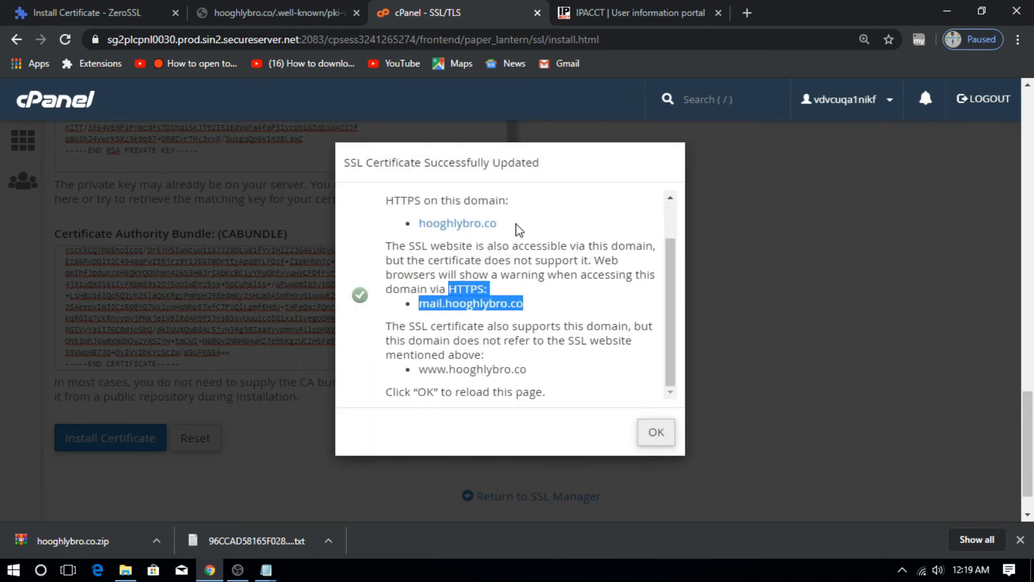
left_click_drag(518, 229, 415, 217)
scroll(244, 509, "down", 2)
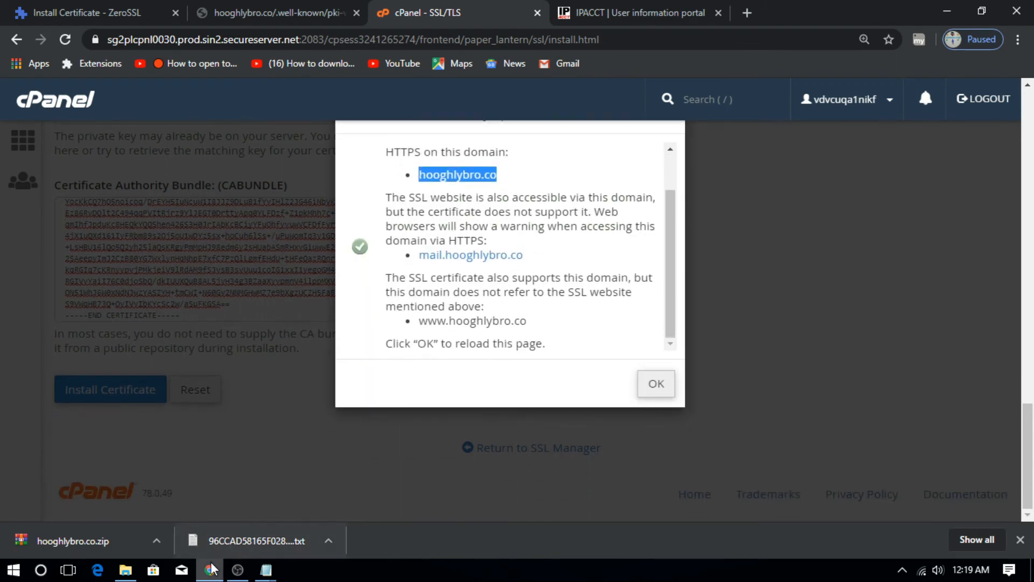
mouse_move(220, 561)
left_click(655, 384)
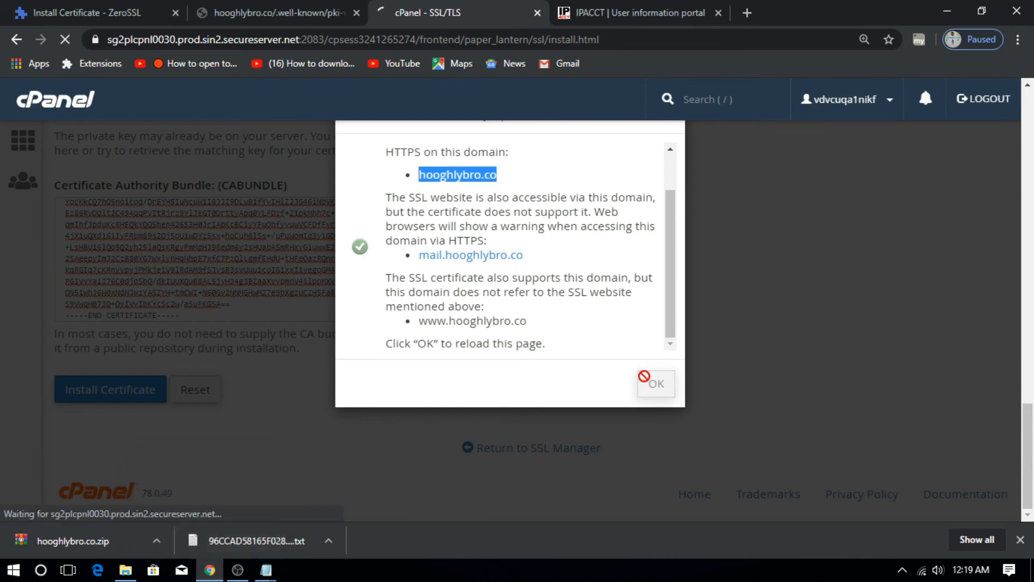
Step: Examine the installed SSL websites list to see which hooghlybro.co domains the certificate covers
scroll(386, 286, "down", 4)
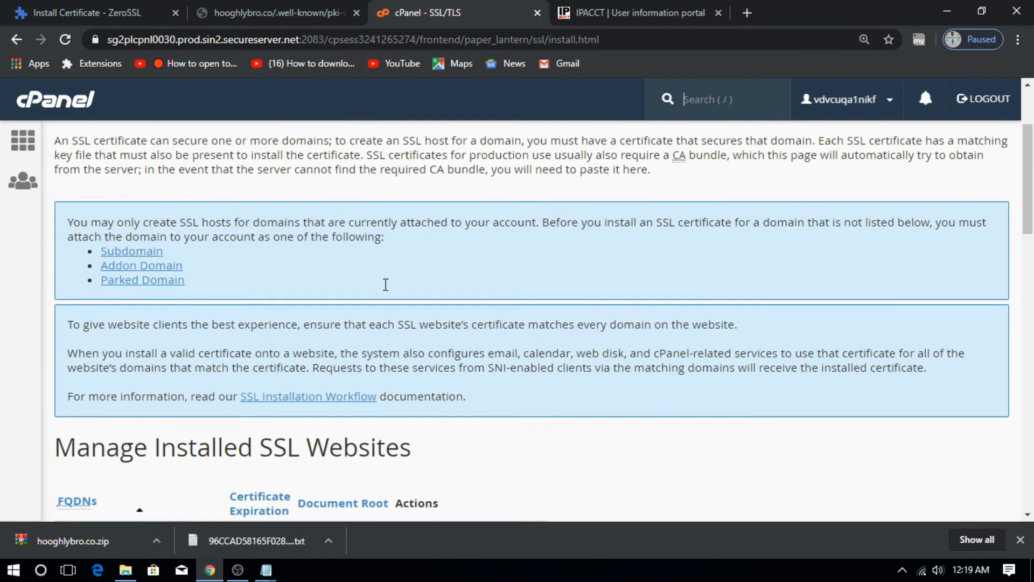
scroll(386, 288, "down", 1)
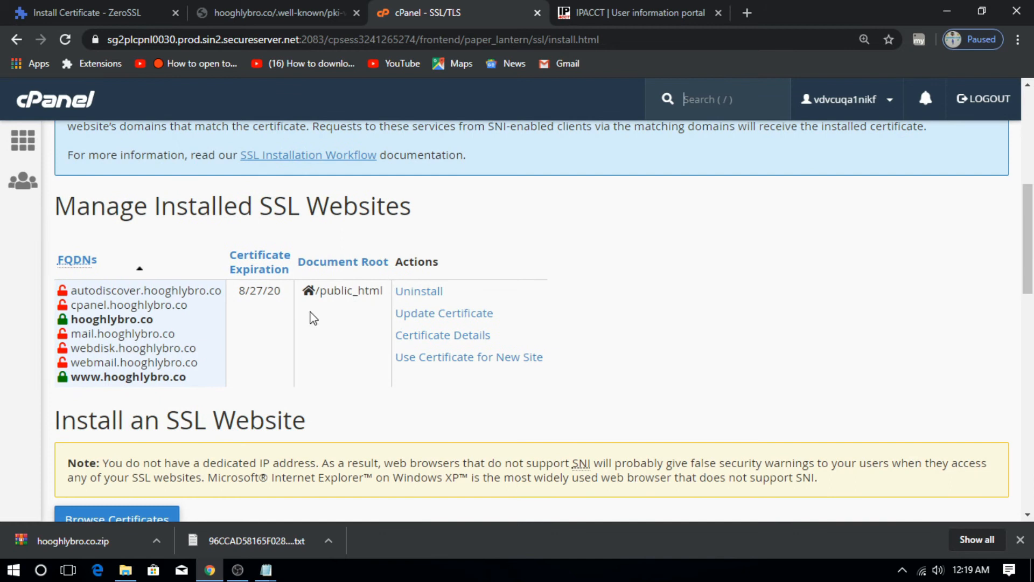
double_click(75, 323)
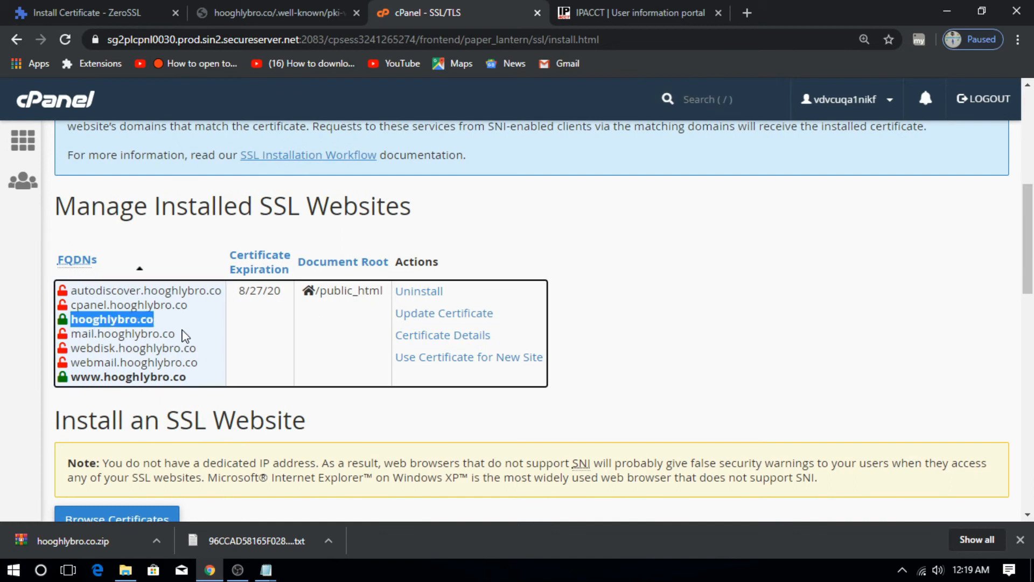
left_click_drag(203, 384, 88, 373)
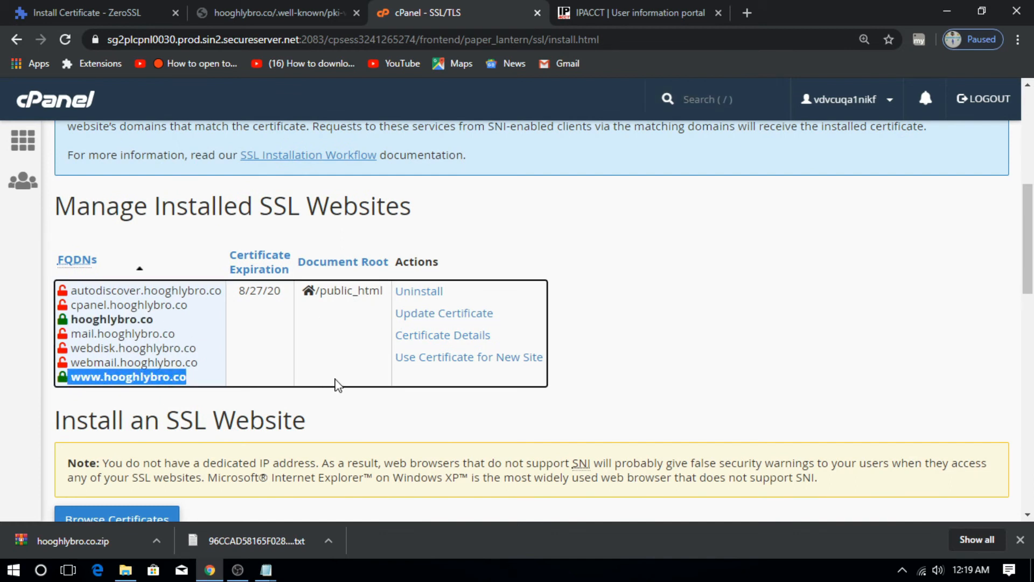
scroll(336, 385, "down", 1)
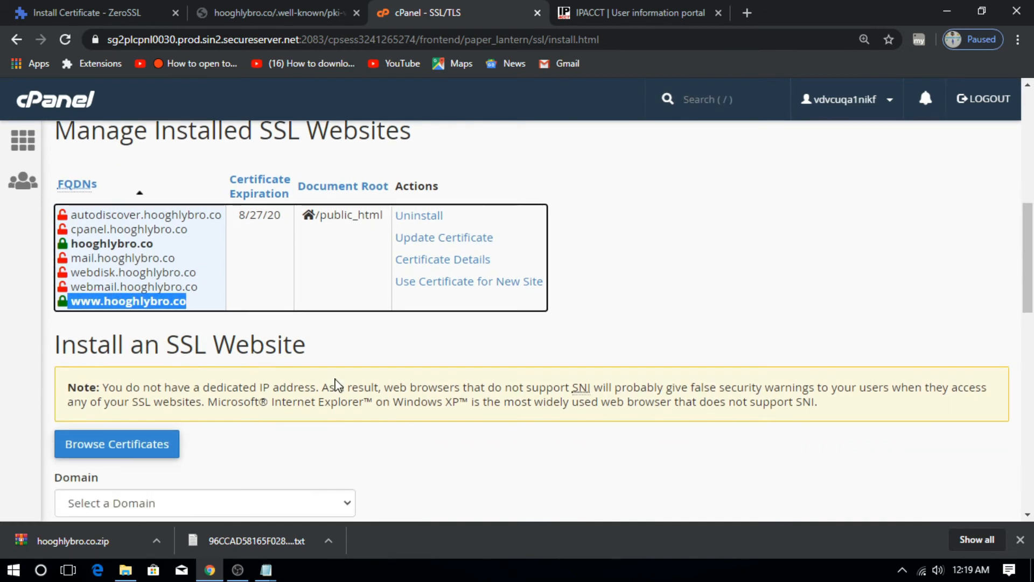
left_click(744, 13)
type("htt")
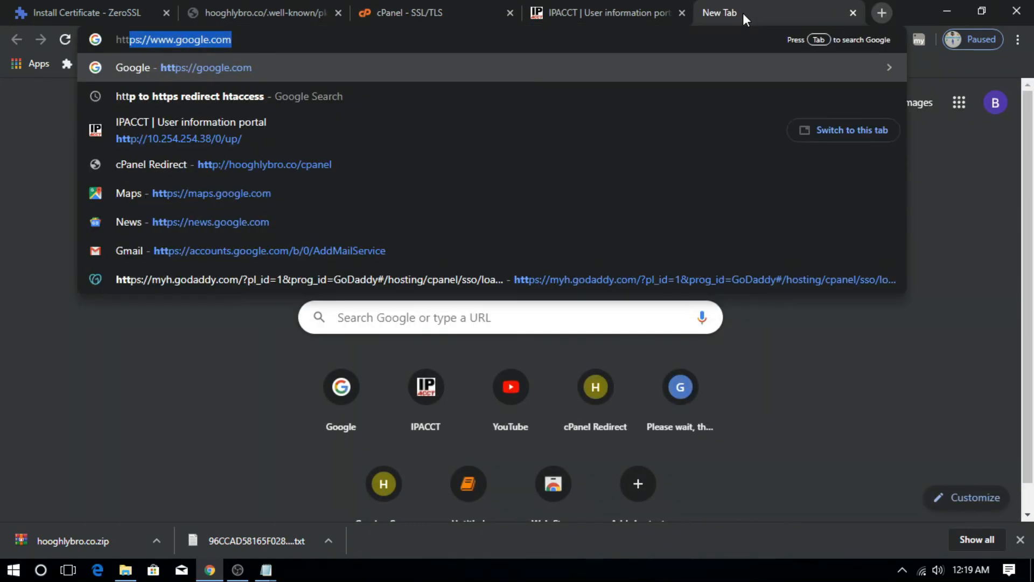
key("Right")
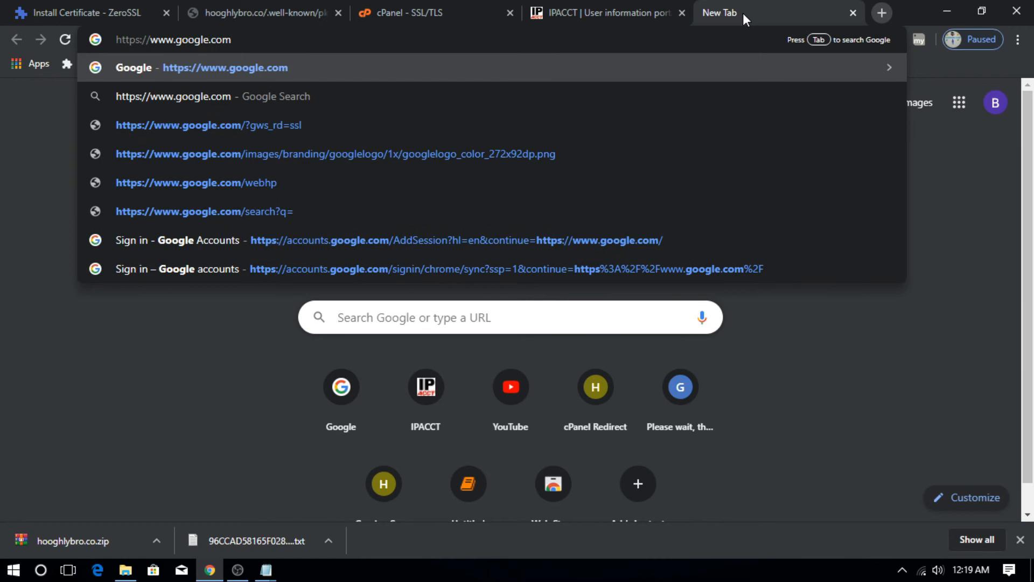
key("BackSpace")
key("BackSpace")
key("BackSpace")
key("BackSpace")
key("BackSpace")
key("BackSpace")
key("BackSpace")
key("BackSpace")
key("BackSpace")
key("BackSpace")
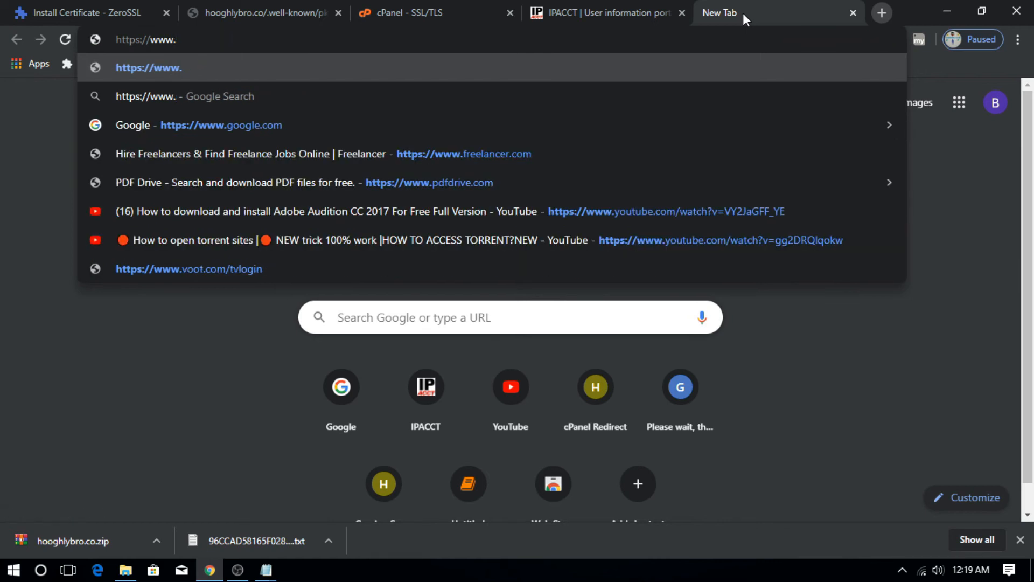
type("hooghlybro.co")
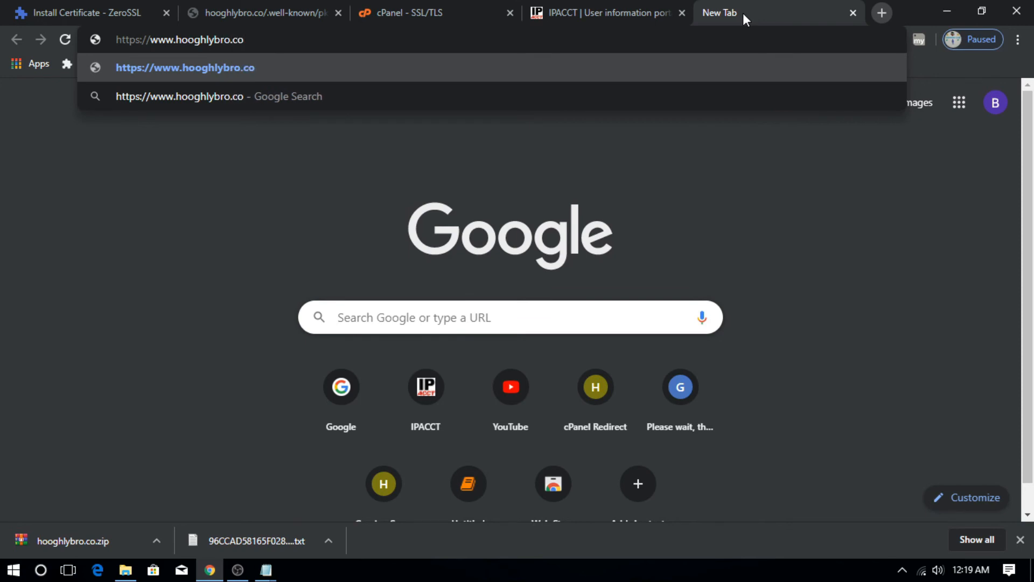
key("Return")
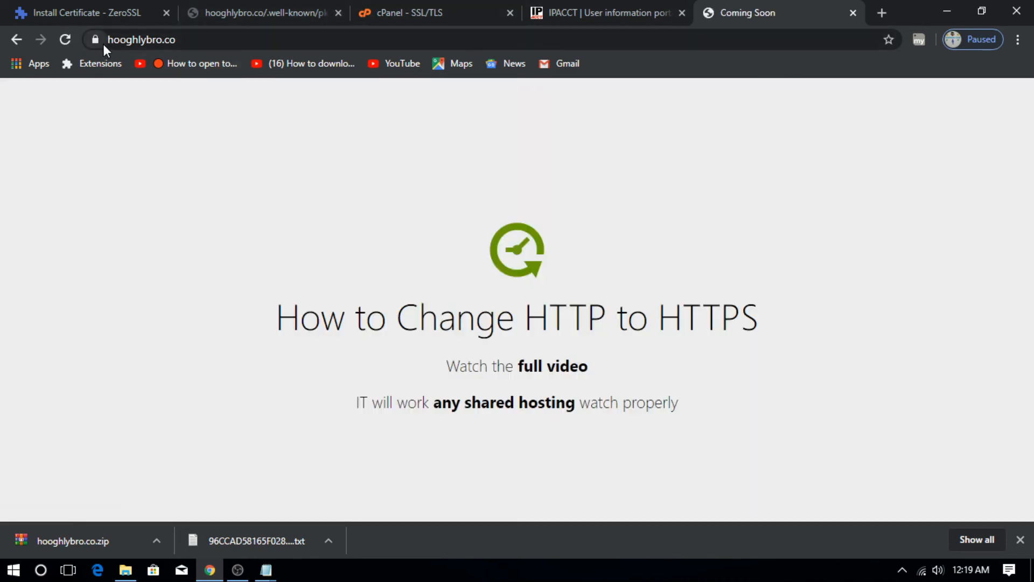
left_click(95, 40)
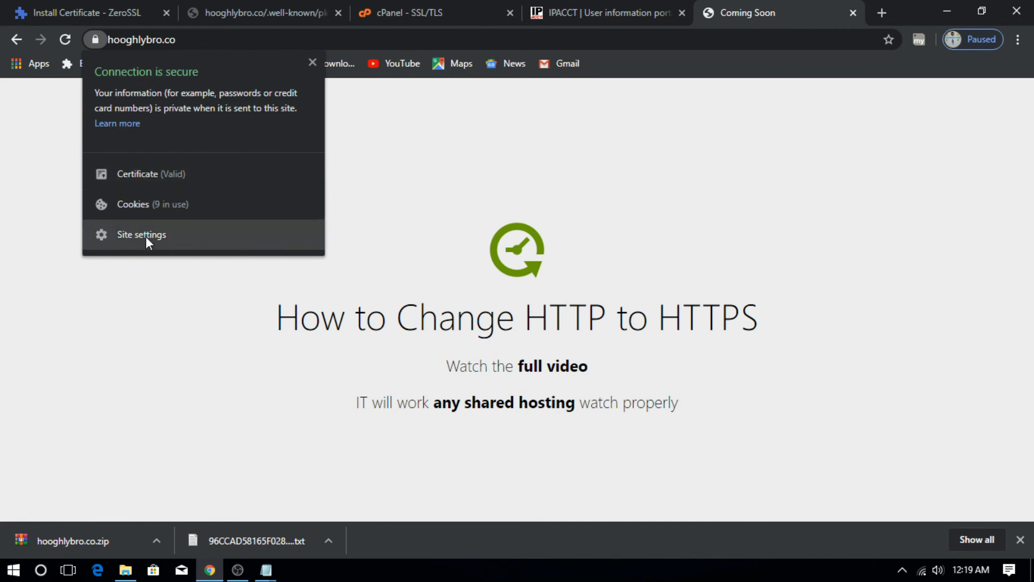
left_click(208, 289)
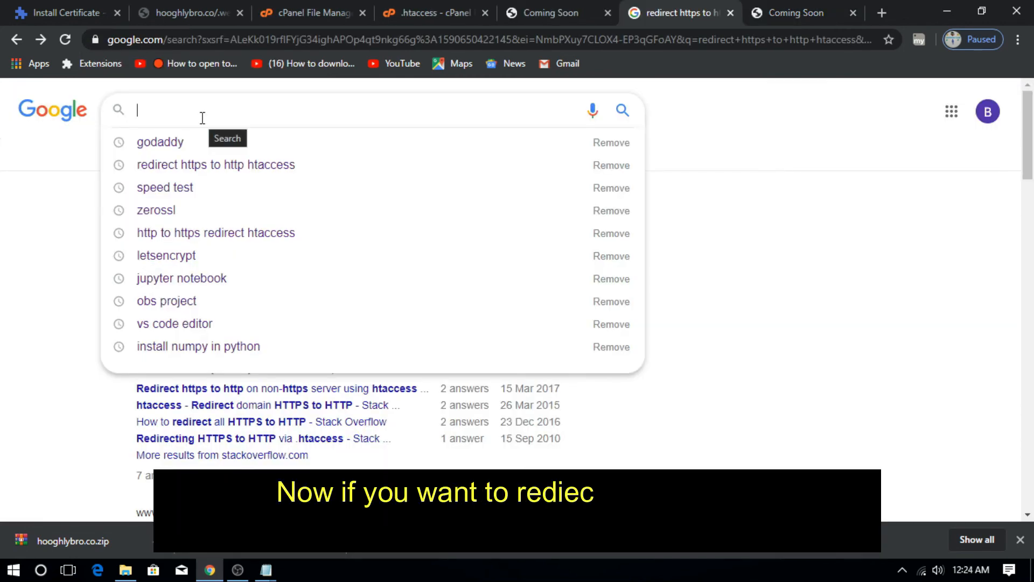
Step: Search Google for "redirect http to https htaccess"
type("redi")
key("Down")
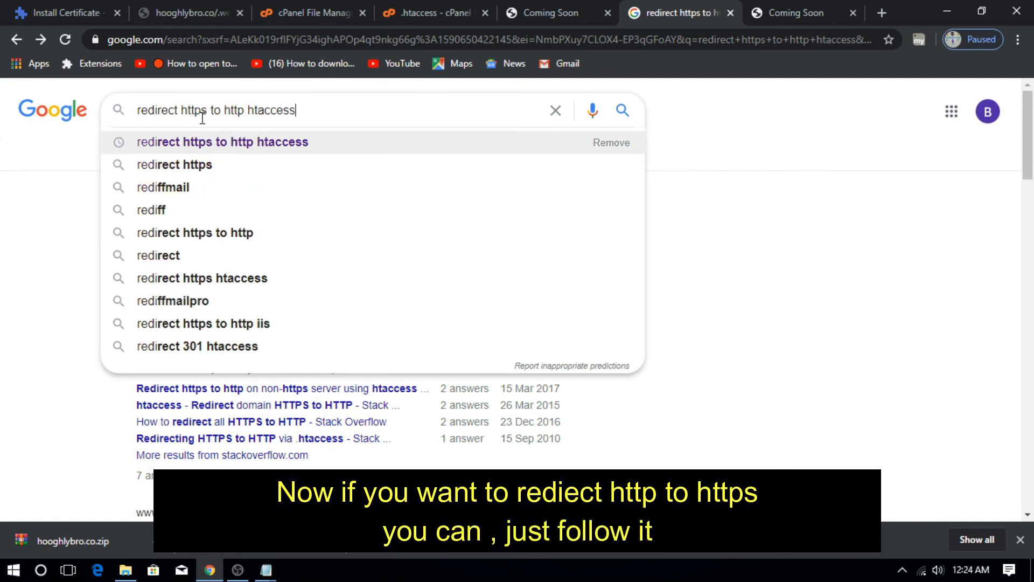
key("Left")
key("Left")
type("s")
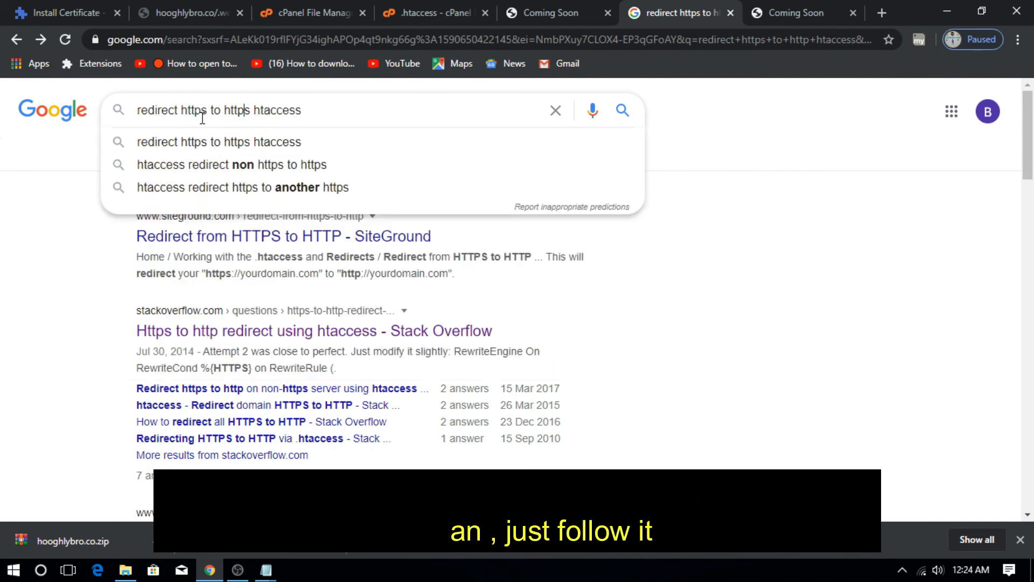
key("Left")
key("Left")
key("Left")
key("Left")
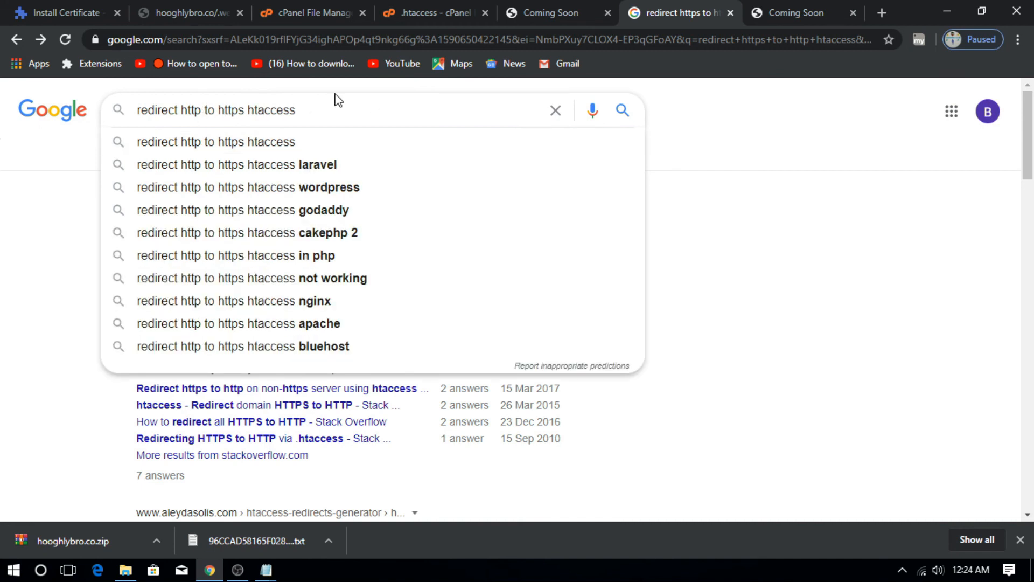
key("Return")
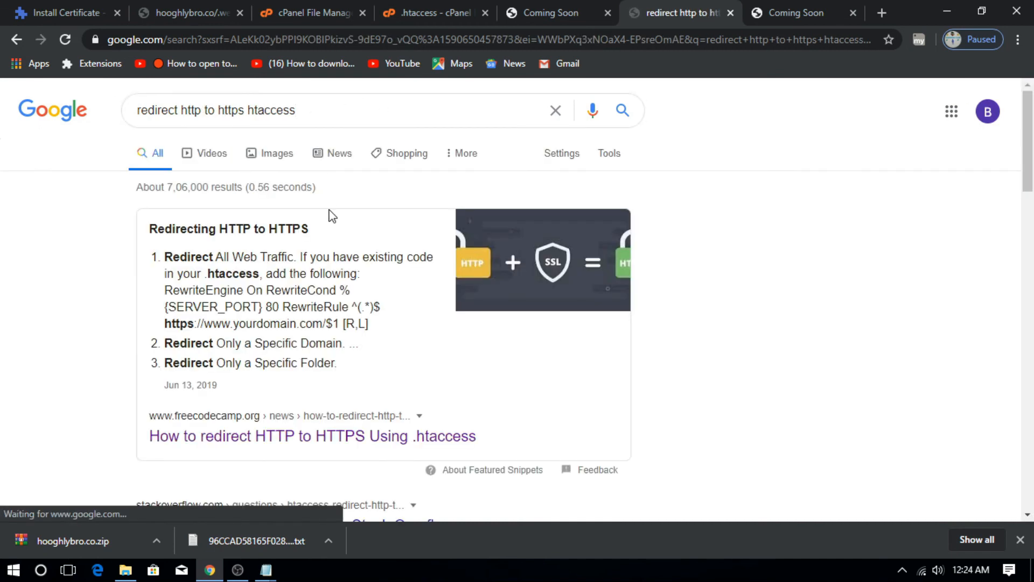
Step: Open the Stack Overflow result ".htaccess redirect http to https" and locate the force ssl rewrite code in the accepted answer
scroll(329, 216, "down", 4)
left_click(264, 310)
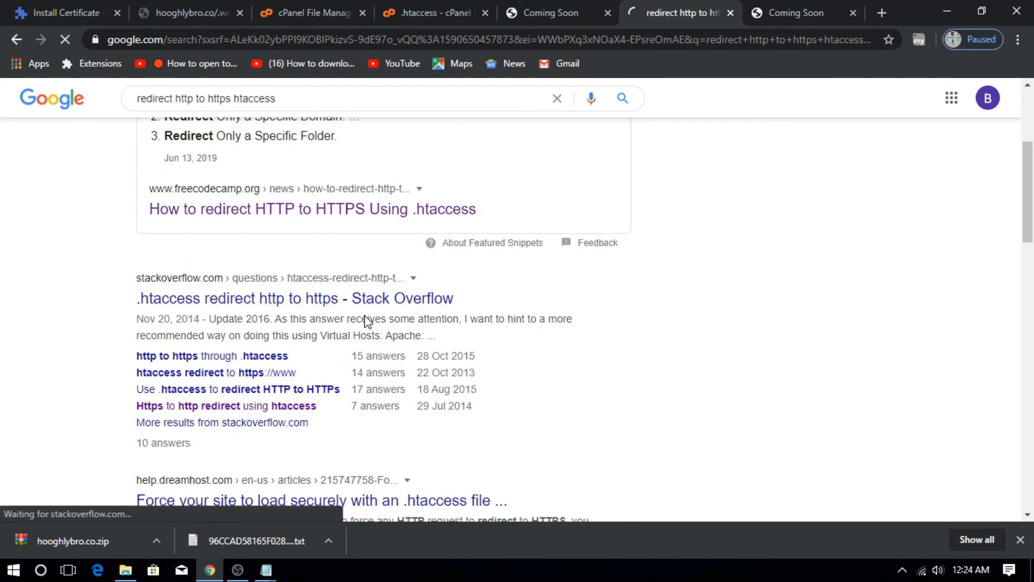
scroll(366, 321, "down", 6)
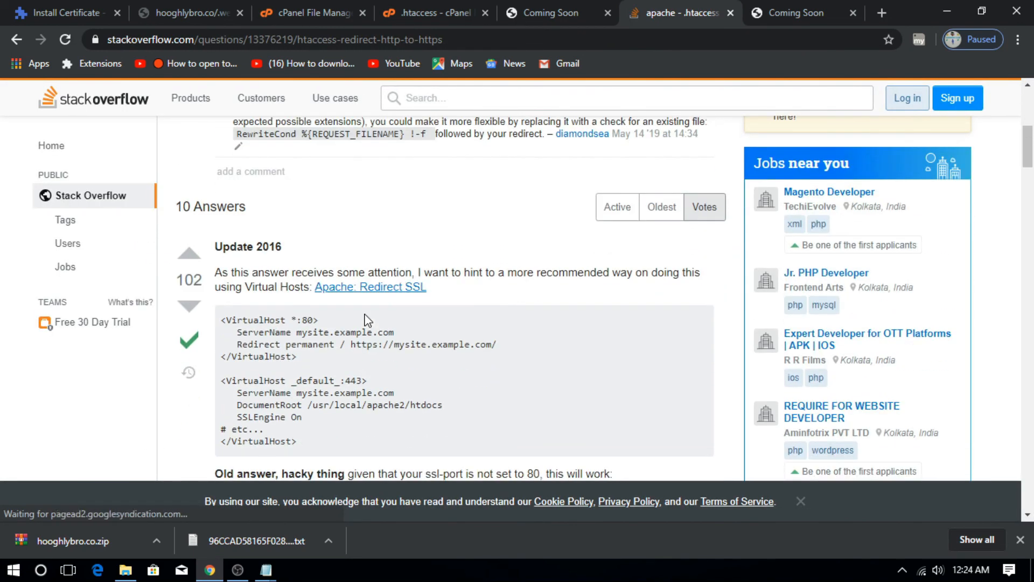
scroll(367, 320, "down", 6)
scroll(366, 320, "down", 1)
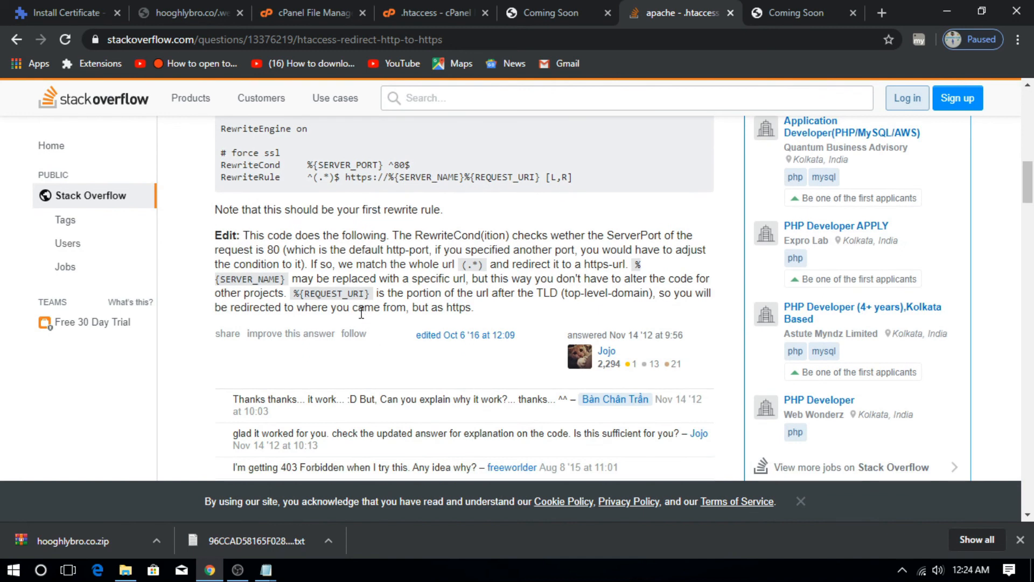
left_click_drag(578, 178, 358, 168)
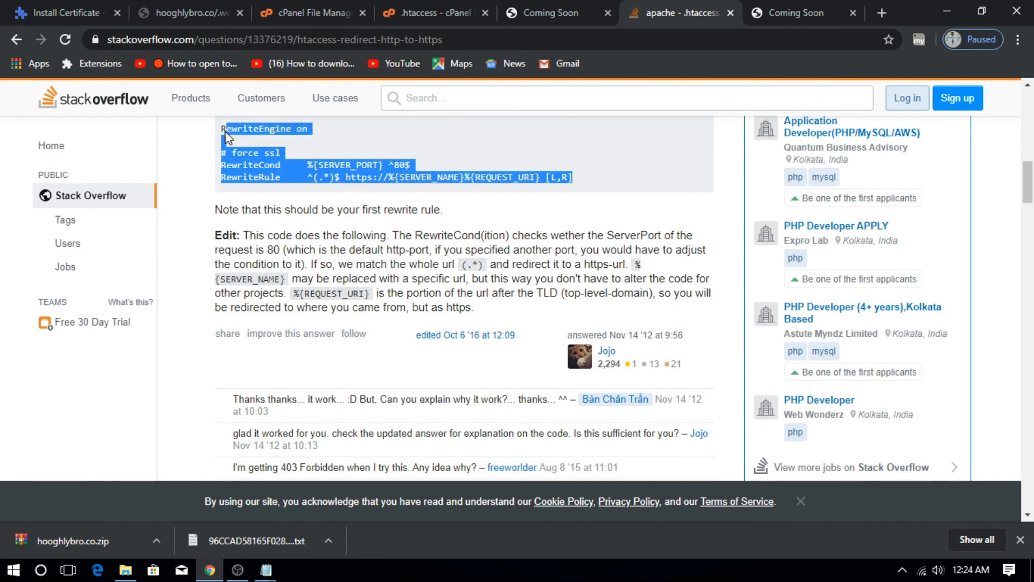
right_click(306, 142)
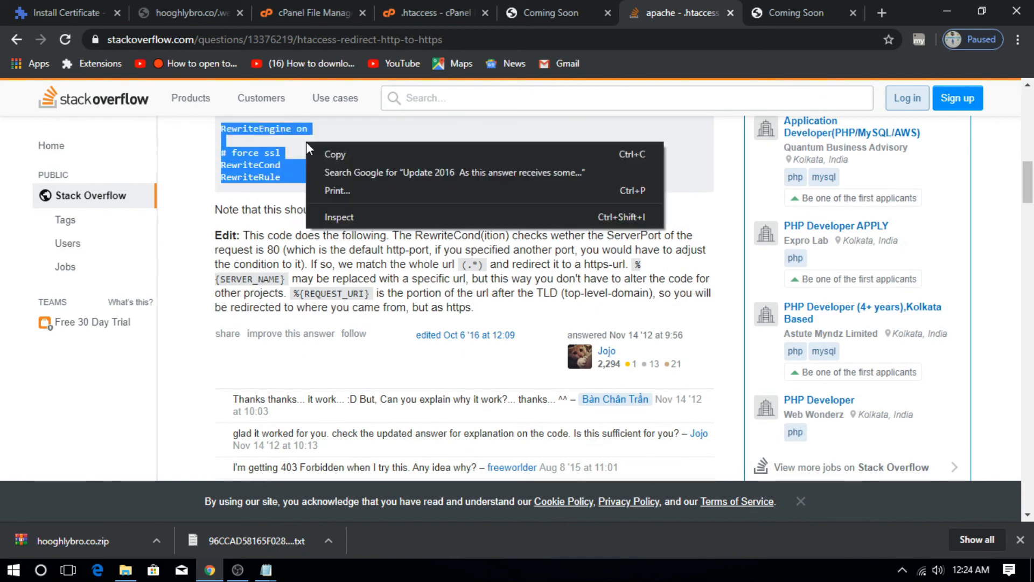
left_click(354, 154)
Step: Copy only the force ssl code block, from "RewriteEngine on" through the RewriteRule line ending in [L,R]
scroll(387, 205, "up", 3)
left_click(328, 285)
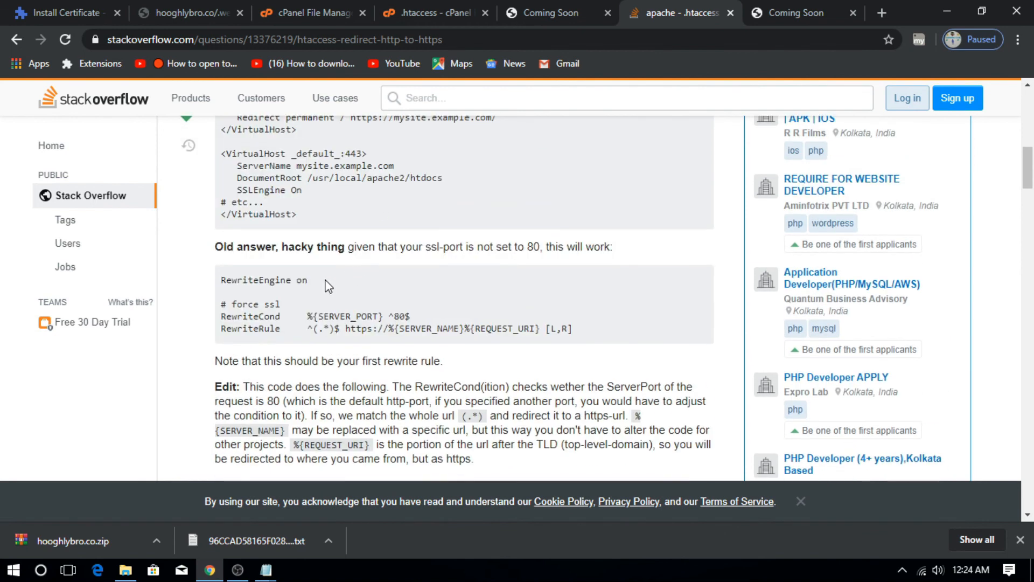
left_click_drag(634, 330, 224, 278)
right_click(224, 278)
left_click(253, 290)
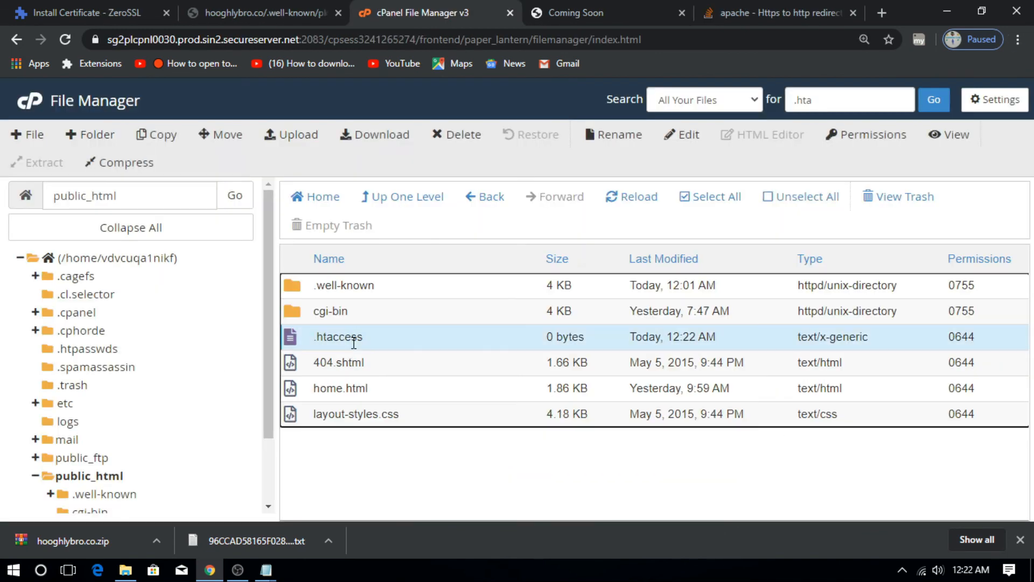
Step: Open the .htaccess file in public_html for editing in cPanel File Manager
right_click(358, 336)
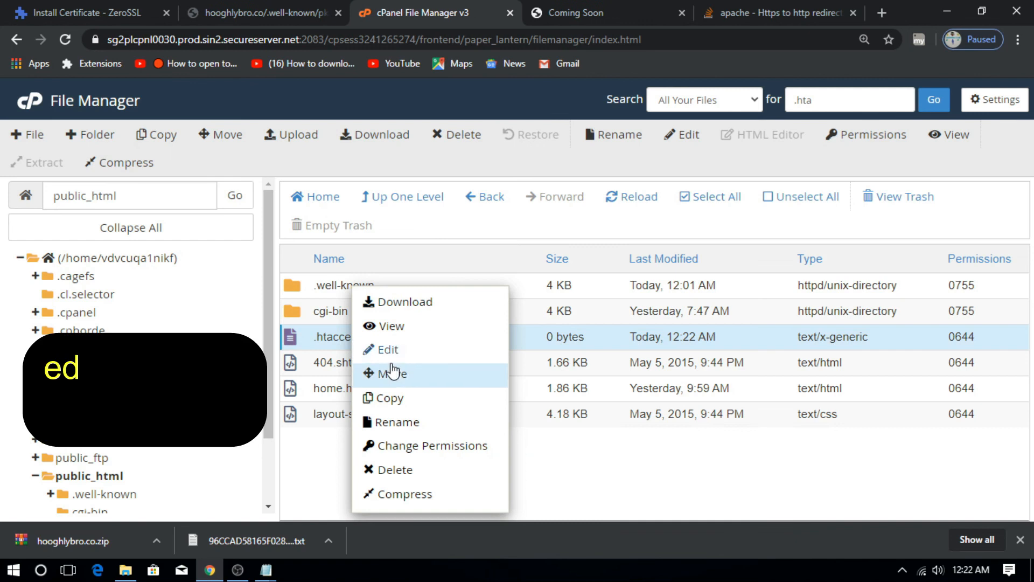
left_click(399, 350)
left_click(665, 428)
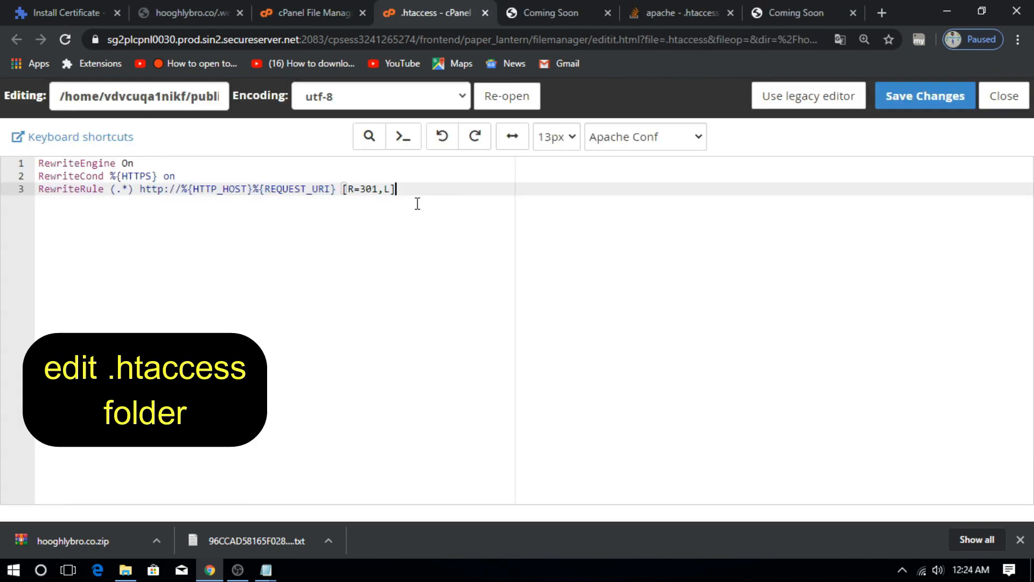
Step: Replace all existing rules in .htaccess with the copied force ssl rewrite code and save the file
left_click_drag(418, 203, 2, 164)
key("Delete")
right_click(176, 211)
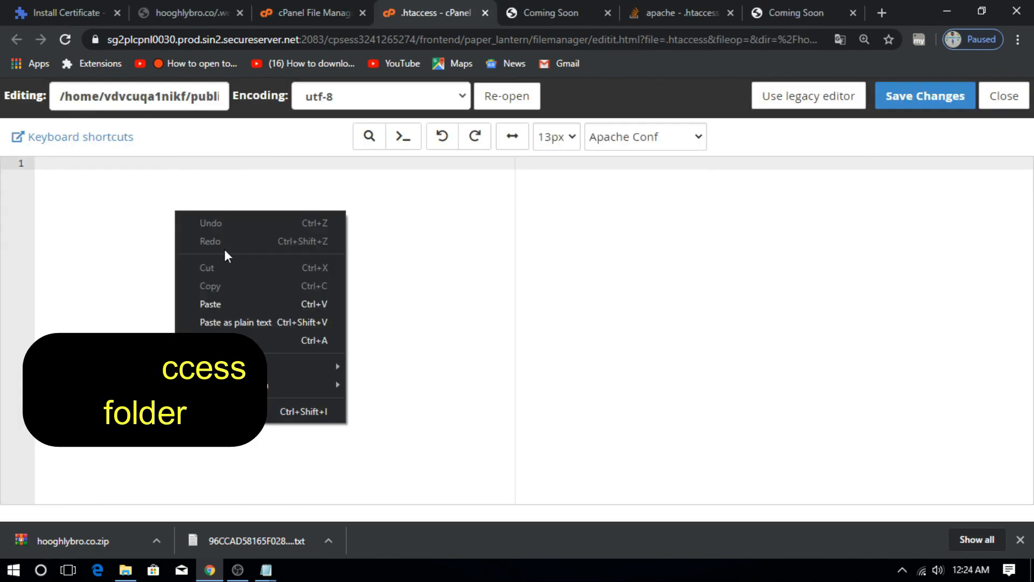
left_click(271, 303)
left_click(892, 103)
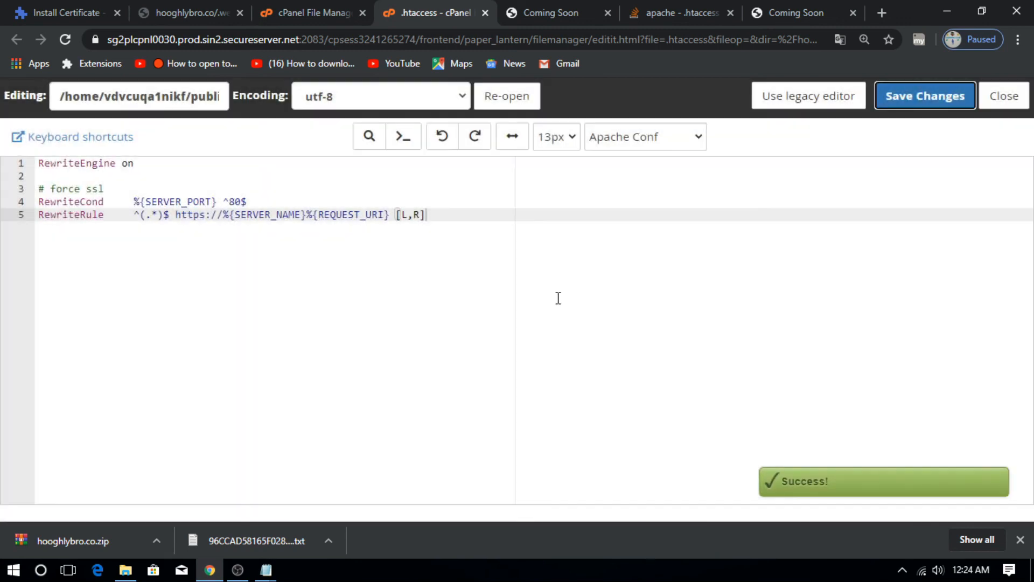
Step: Load hooghlybro.co again in its already open tab and check the connection security details to test the HTTPS redirect
left_click(544, 12)
left_click(375, 37)
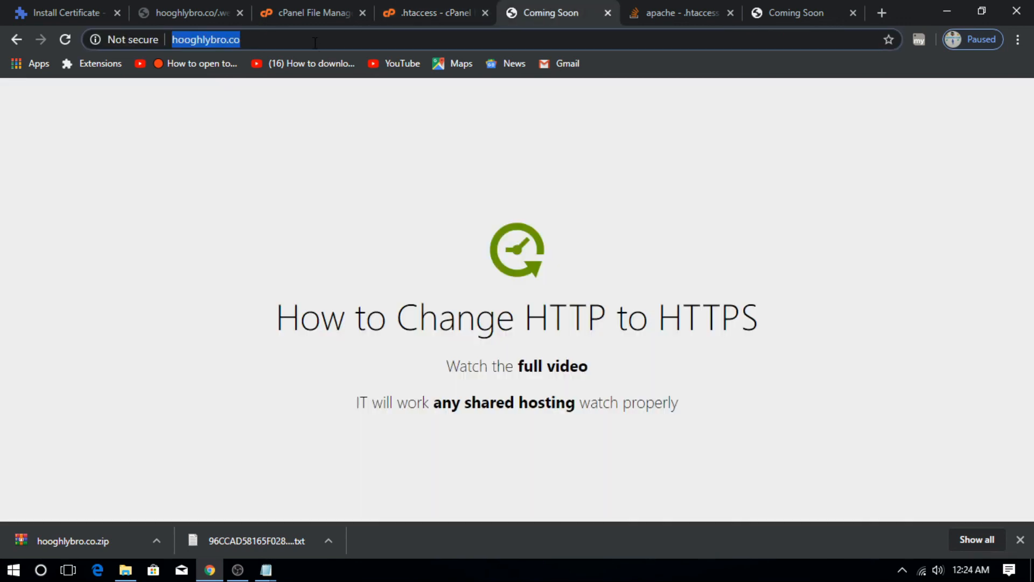
key("Return")
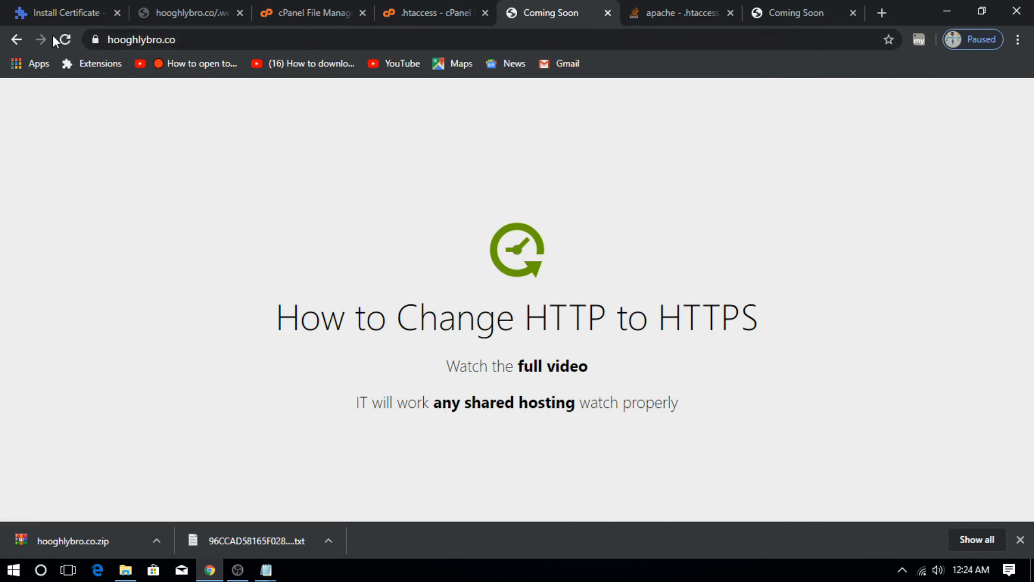
left_click(95, 40)
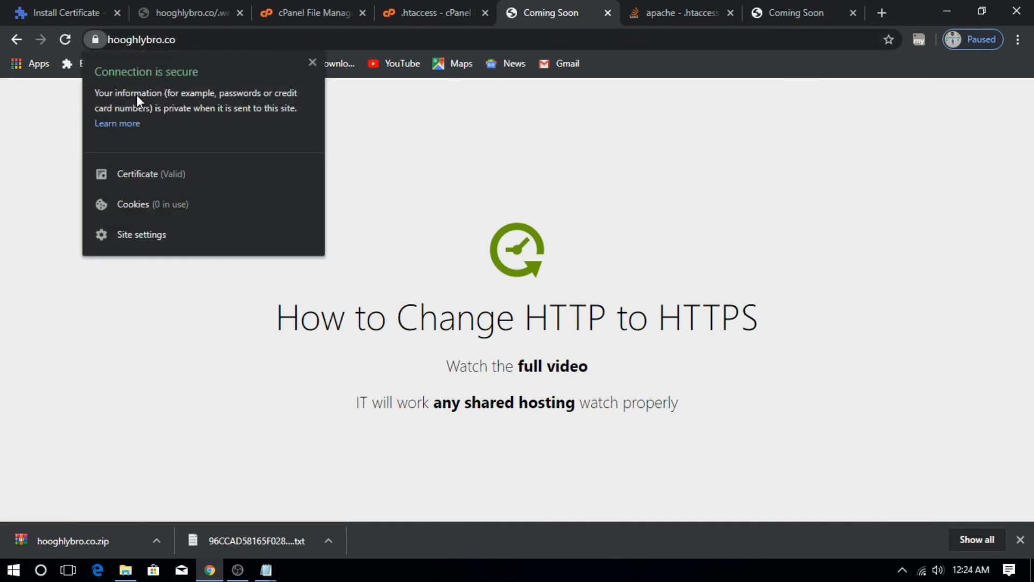
left_click(479, 155)
left_click(94, 40)
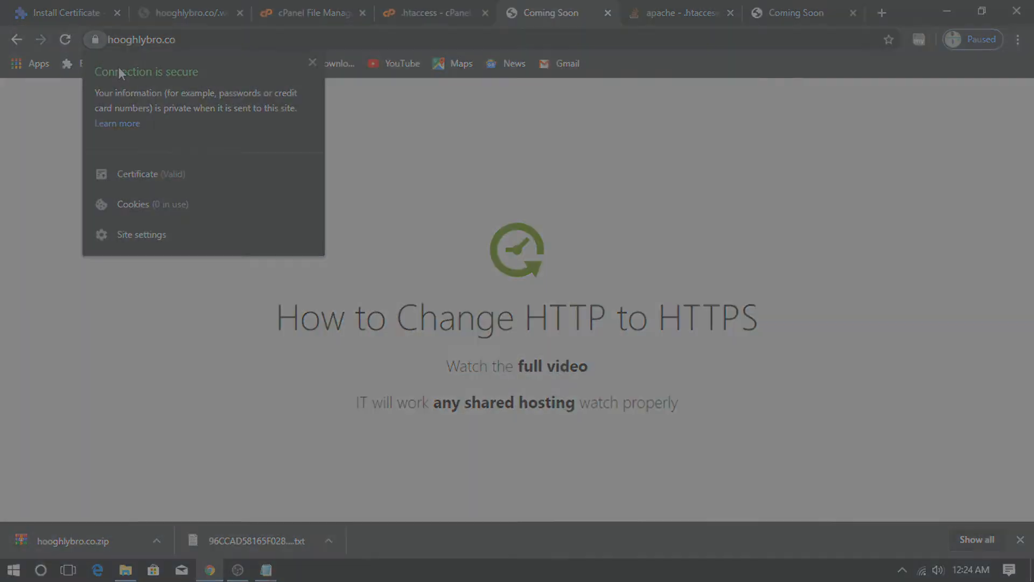